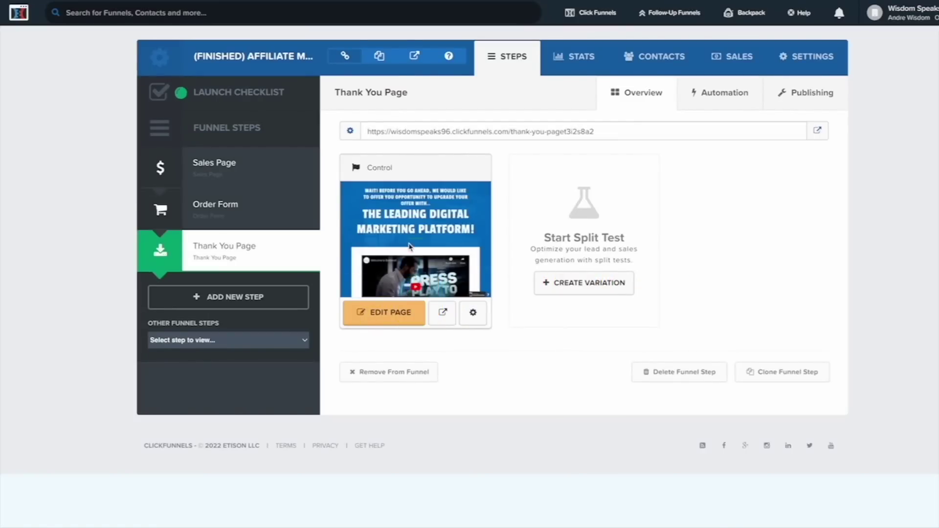
Open the (Finished) Affiliate Money Generator funnel from the list of funnels.
click(238, 170)
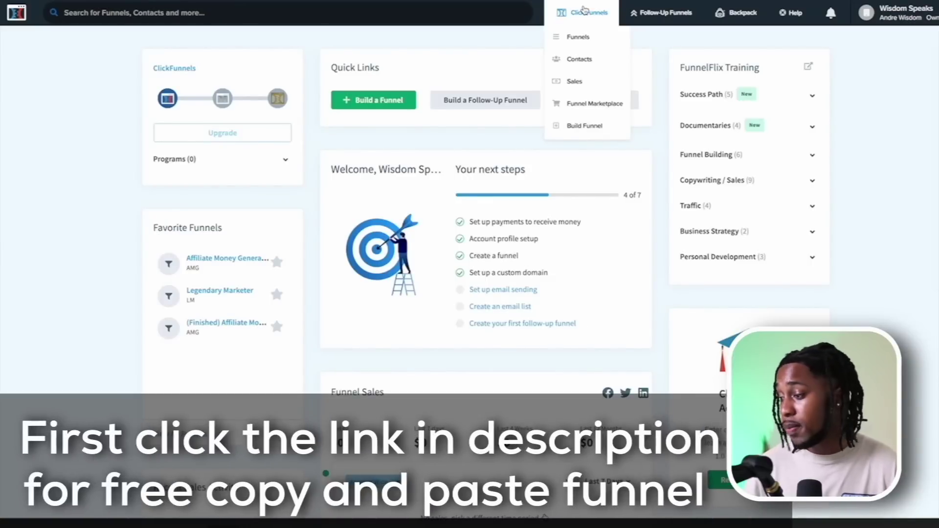
click(578, 37)
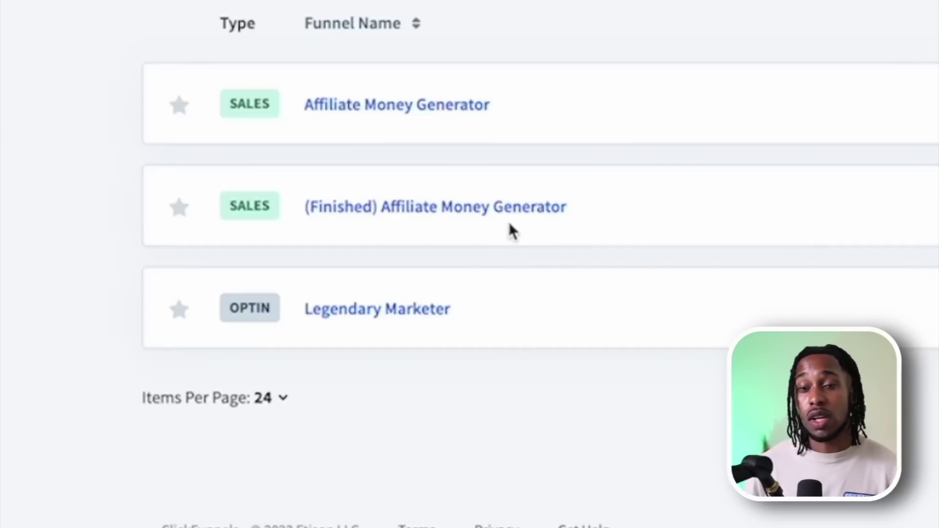
click(430, 214)
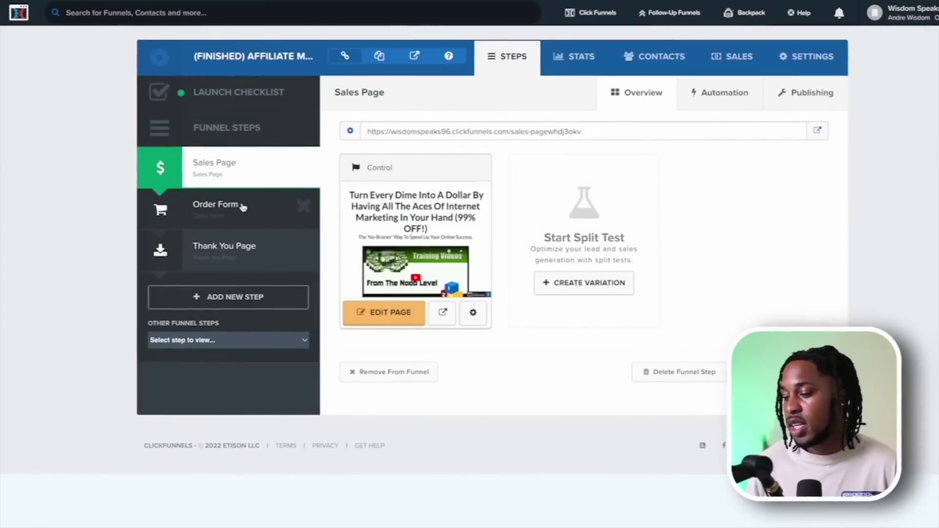
View the funnel's Order Form and Thank You Page steps, and return to the Sales Page step.
click(247, 206)
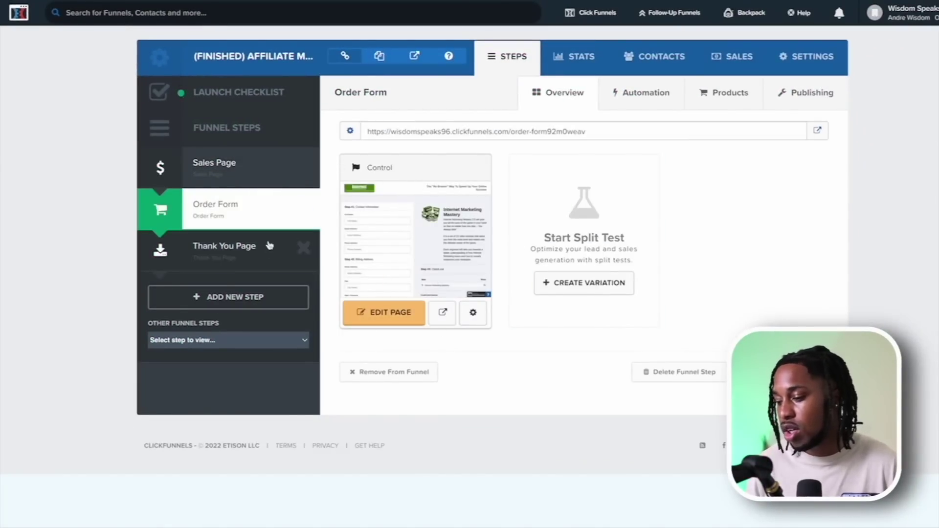
click(242, 257)
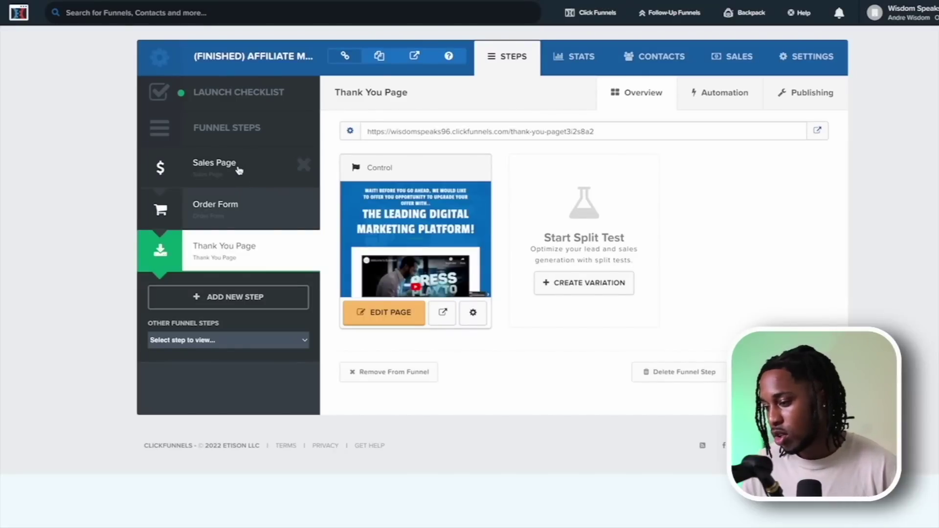
click(239, 171)
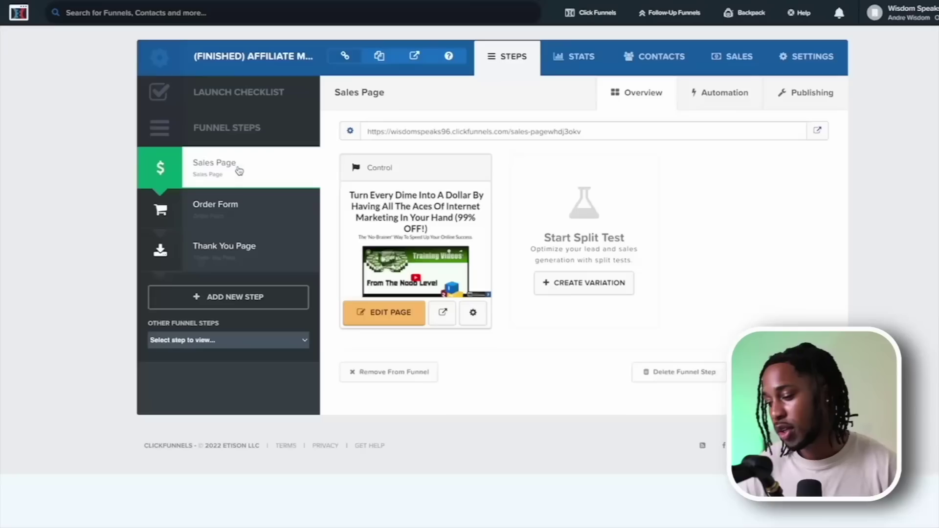
Open the Sales Page in the page editor and select the headline text above the video.
click(388, 313)
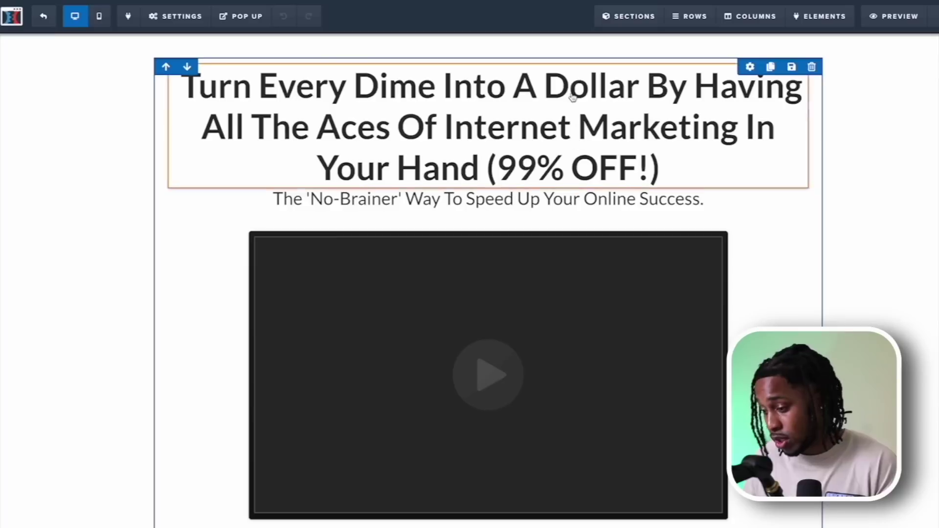
click(484, 84)
double_click(421, 88)
drag(201, 88, 694, 182)
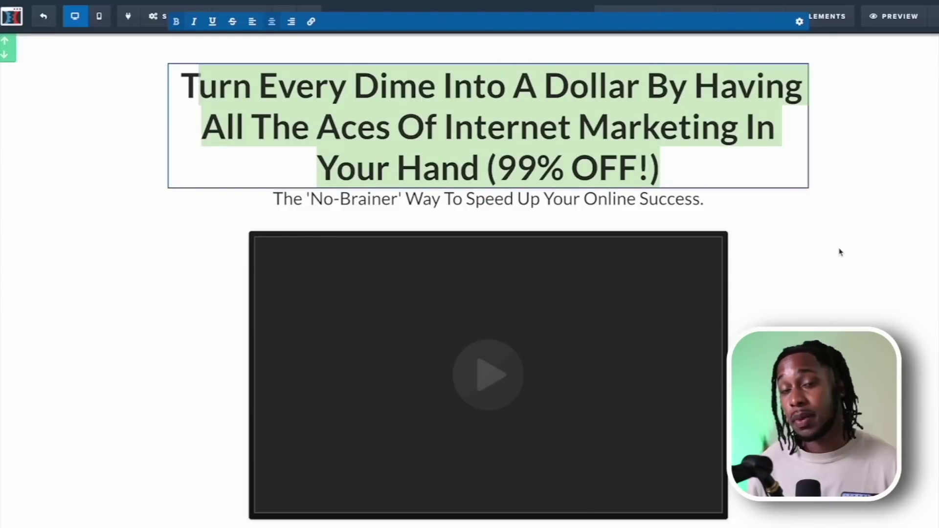
Deselect the headline and look over the sales page's video, countdown timer and video training outline.
scroll(851, 292, down, 2)
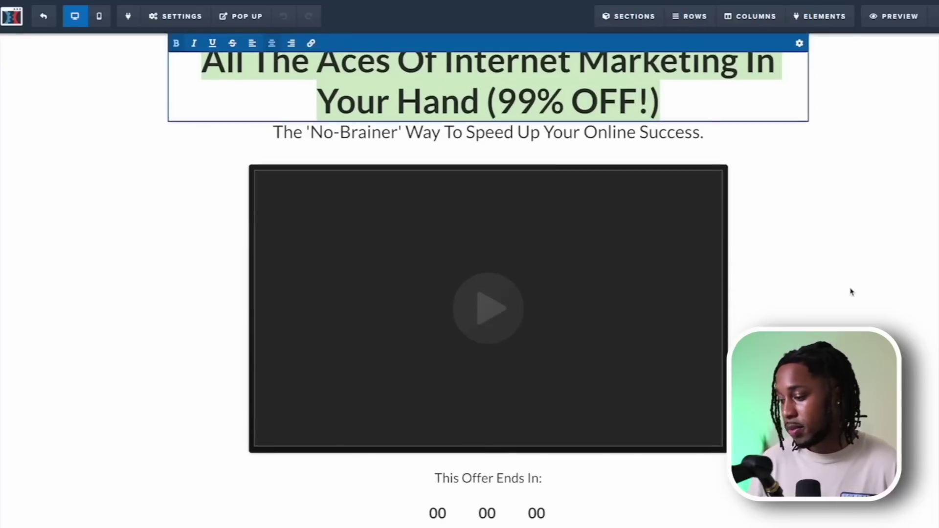
scroll(797, 306, up, 2)
click(910, 252)
scroll(904, 266, down, 4)
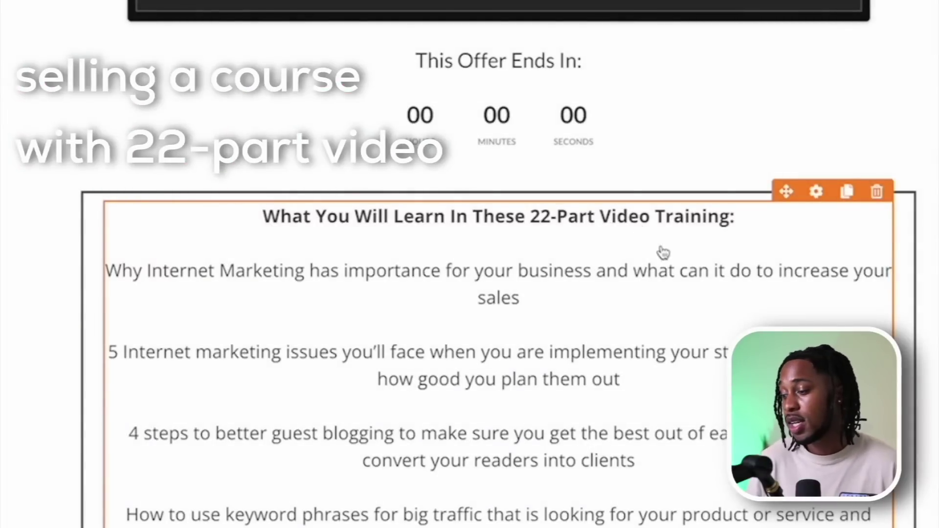
scroll(661, 252, up, 4)
scroll(663, 262, up, 1)
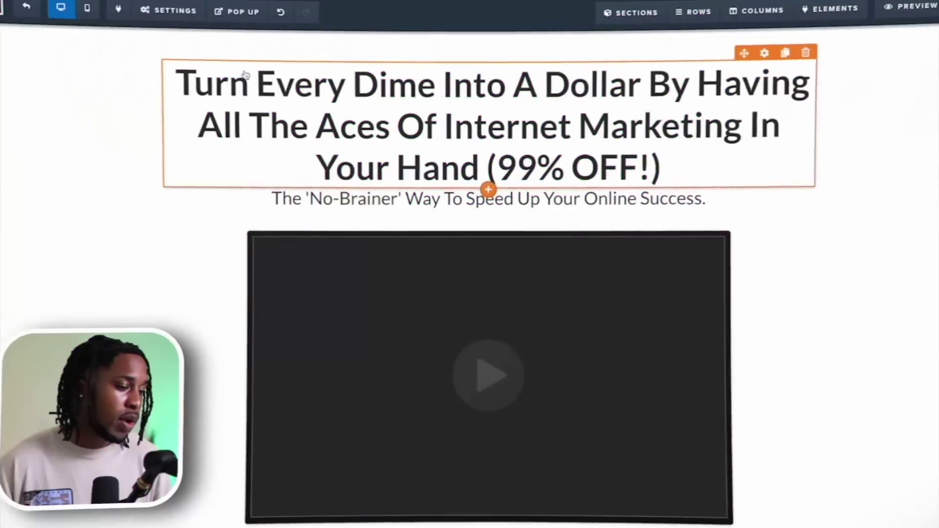
Select the headline text again and inspect the basic settings and advanced styles of its one-column row.
click(231, 105)
drag(660, 168, 179, 86)
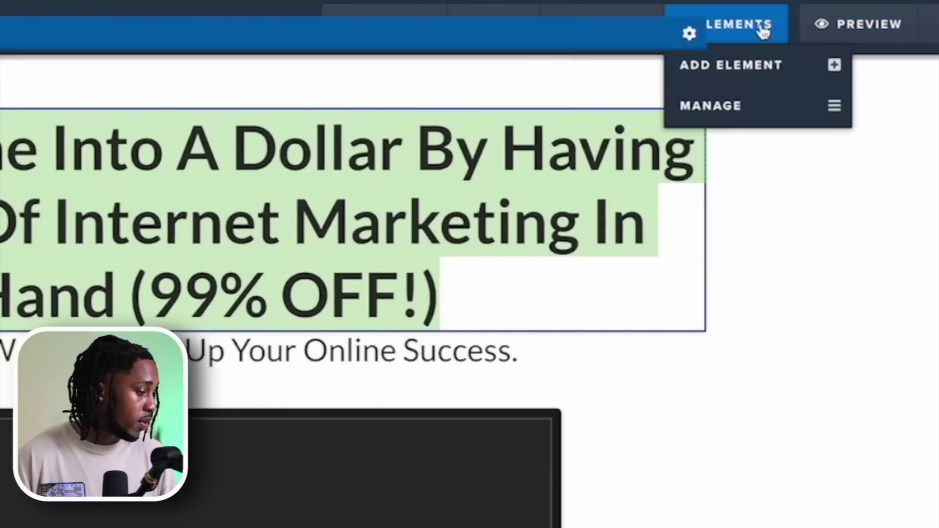
click(601, 114)
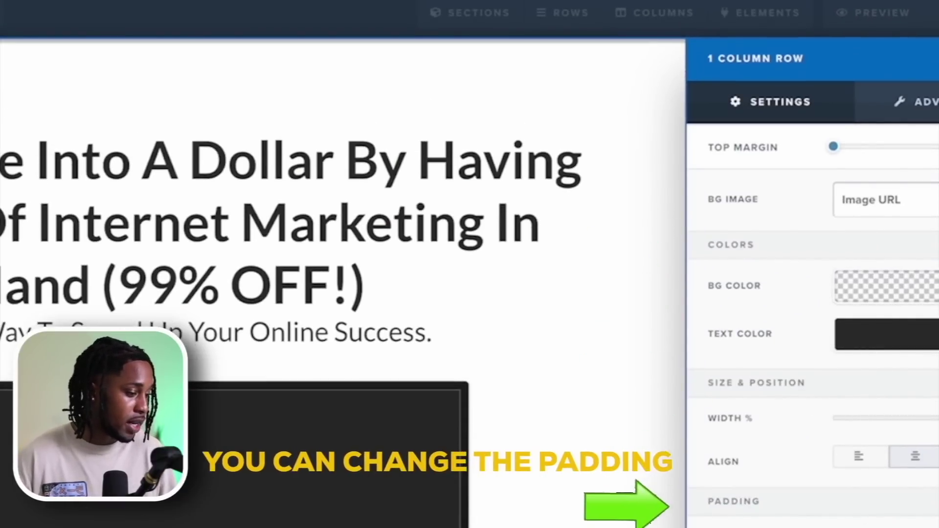
click(927, 111)
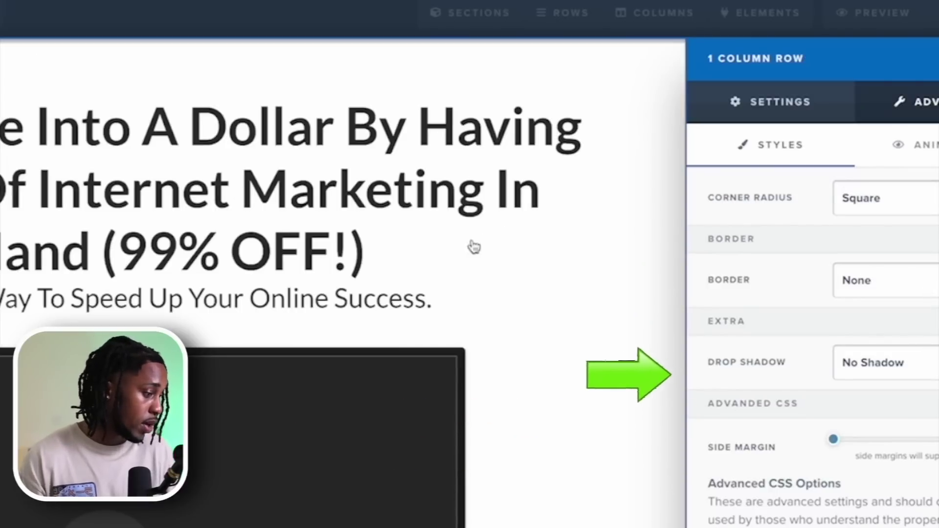
click(623, 233)
Open the settings of the sales page's video element and view the available video types.
scroll(262, 520, down, 3)
click(403, 357)
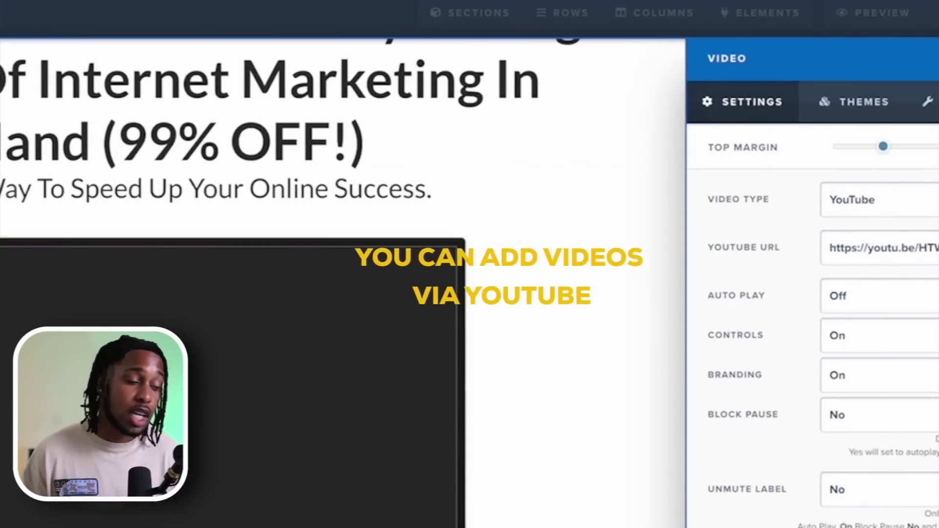
click(922, 206)
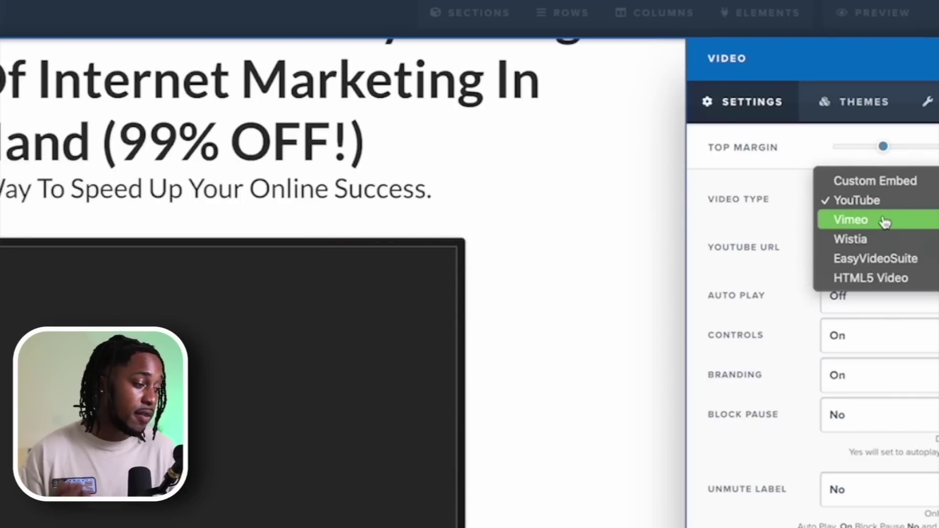
click(578, 203)
scroll(921, 422, down, 1)
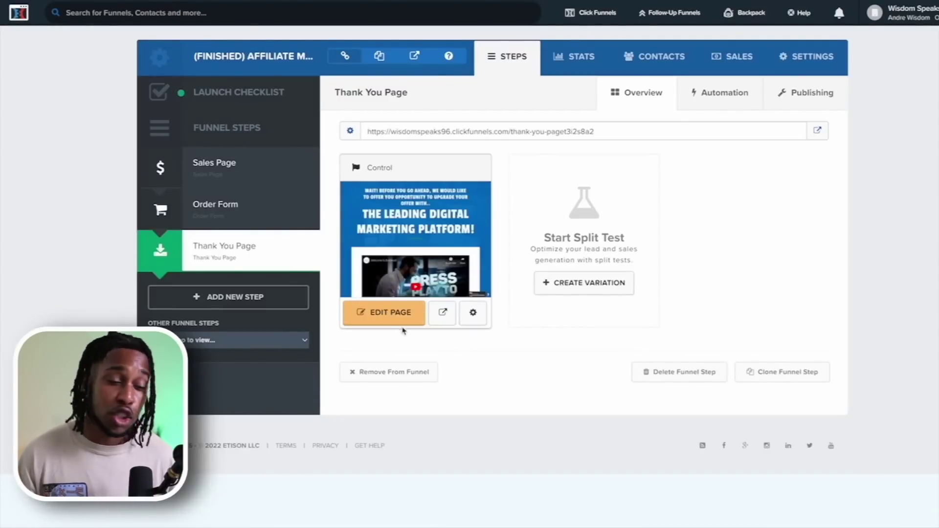
Open the Thank You Page in the page editor and examine its upgrade offer and the Builderall site it promotes.
click(389, 313)
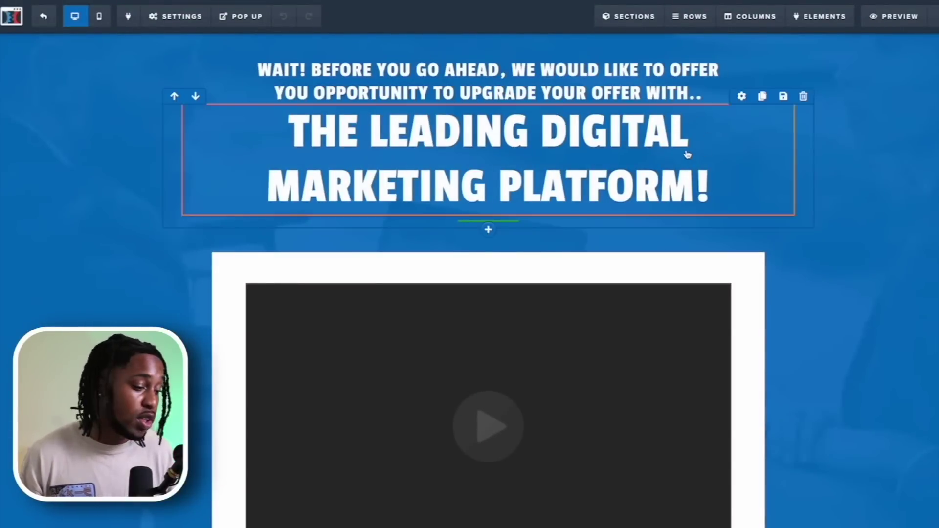
scroll(647, 186, down, 5)
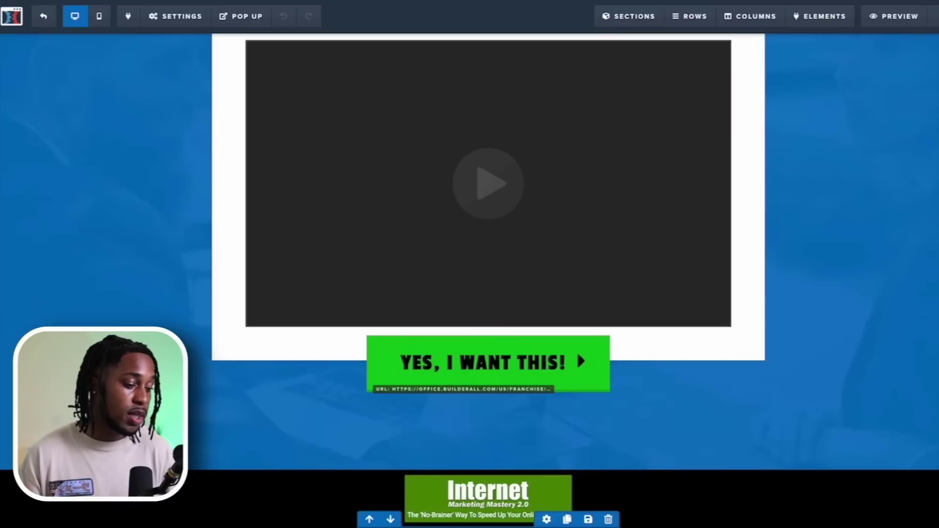
scroll(576, 491, down, 1)
scroll(576, 491, up, 2)
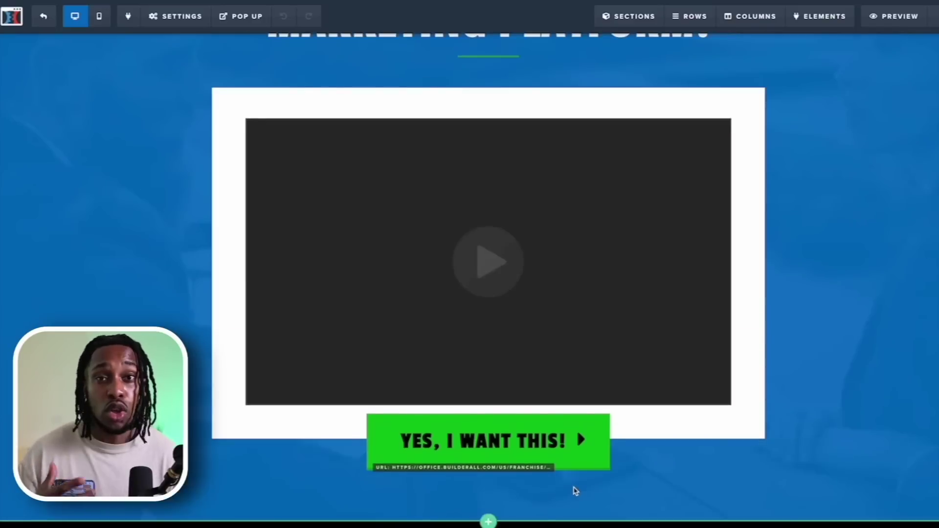
scroll(593, 420, up, 3)
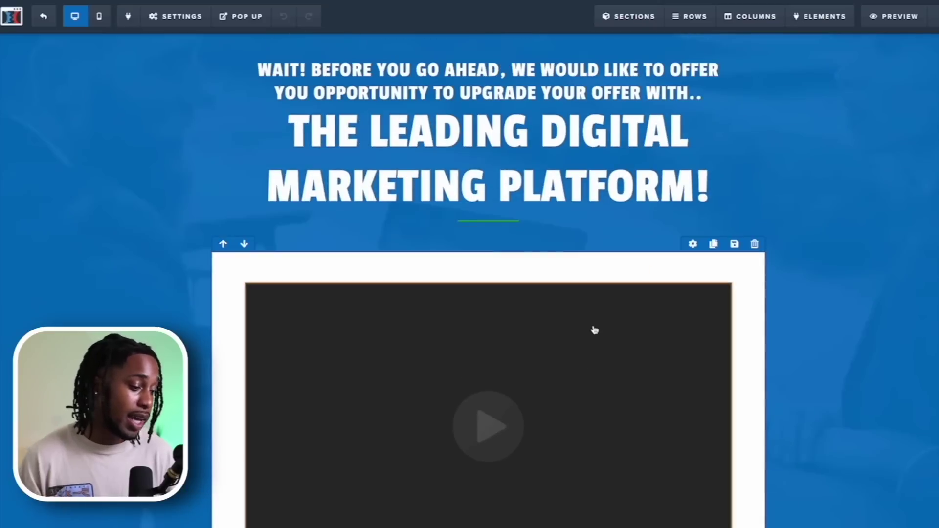
scroll(593, 329, down, 1)
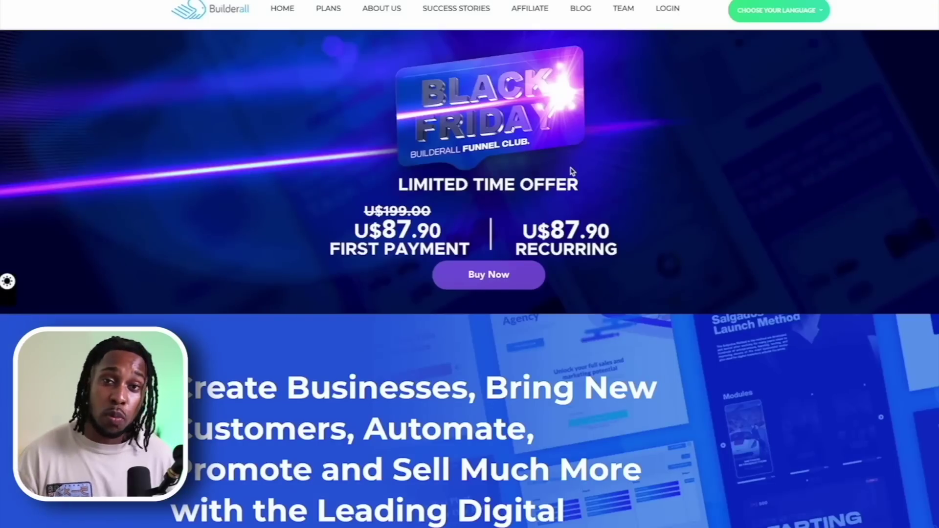
scroll(571, 163, down, 2)
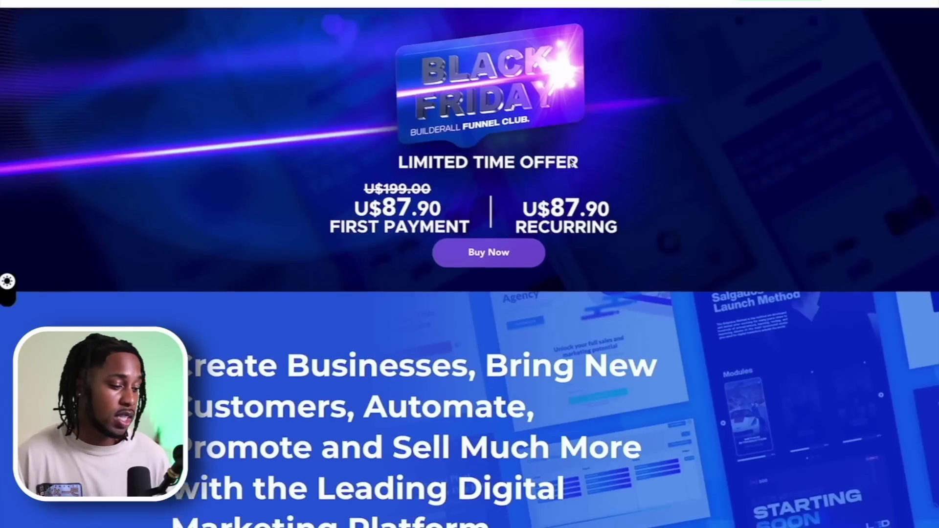
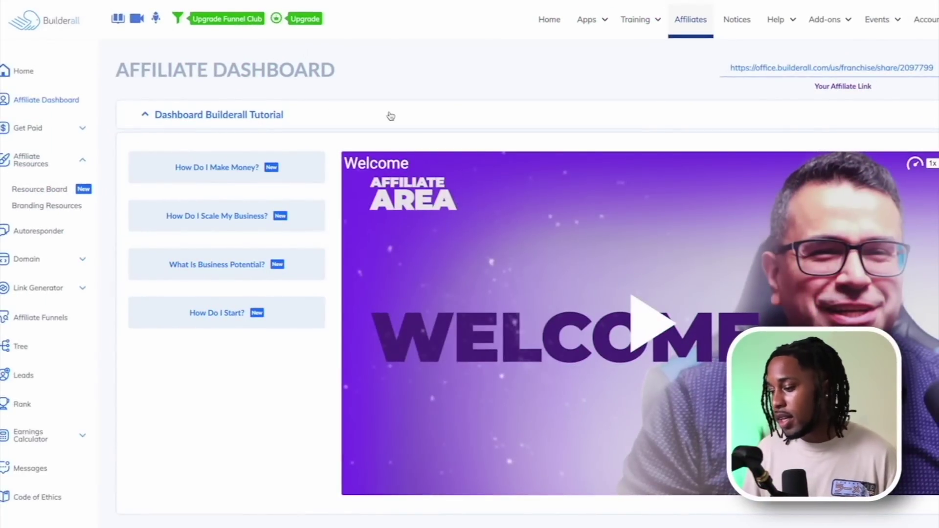
Look through the Builderall affiliate dashboard down to the earnings overview.
scroll(390, 115, down, 5)
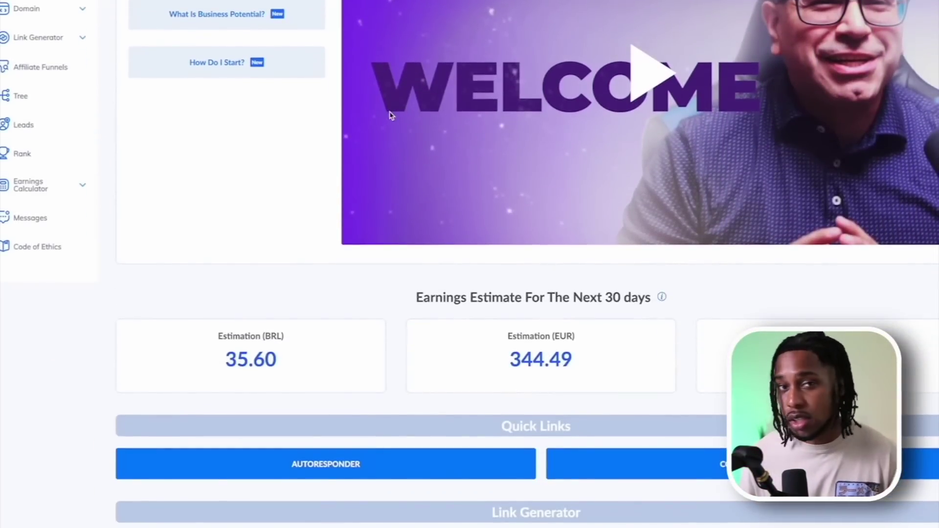
scroll(391, 116, down, 1)
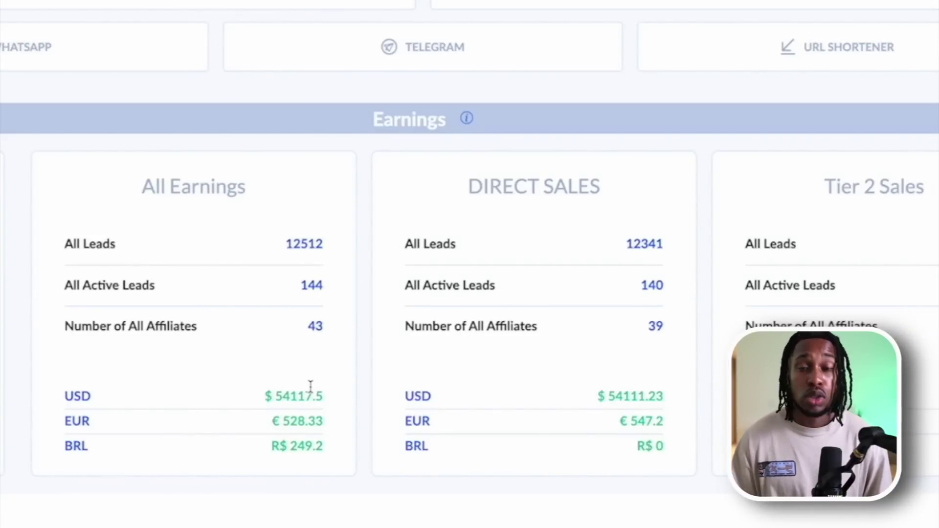
scroll(310, 386, down, 3)
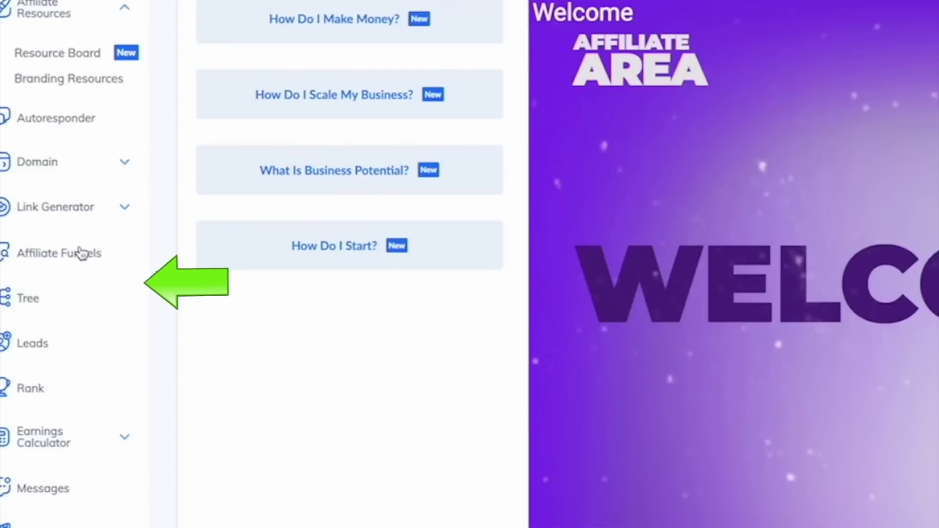
Open Builderall's Affiliate Funnels and browse the promotable funnels with their affiliate links.
click(81, 253)
scroll(328, 323, down, 4)
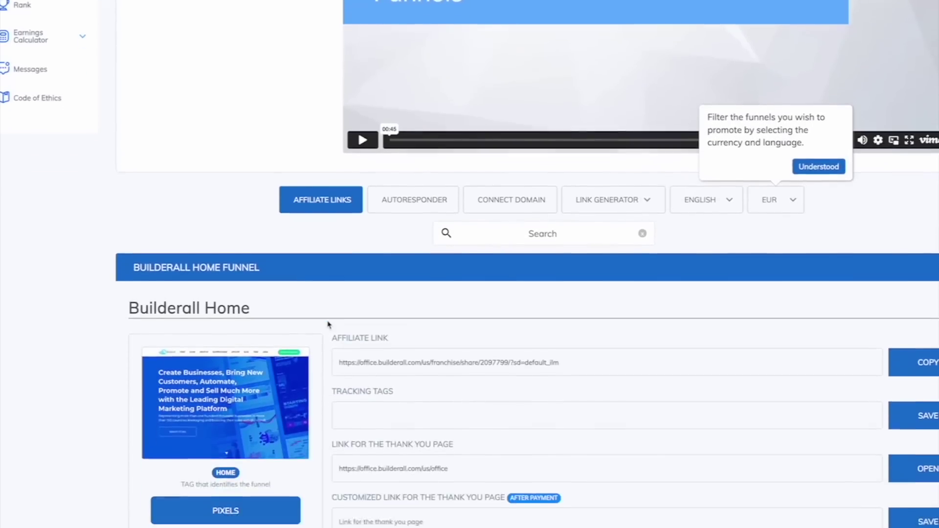
scroll(328, 324, down, 10)
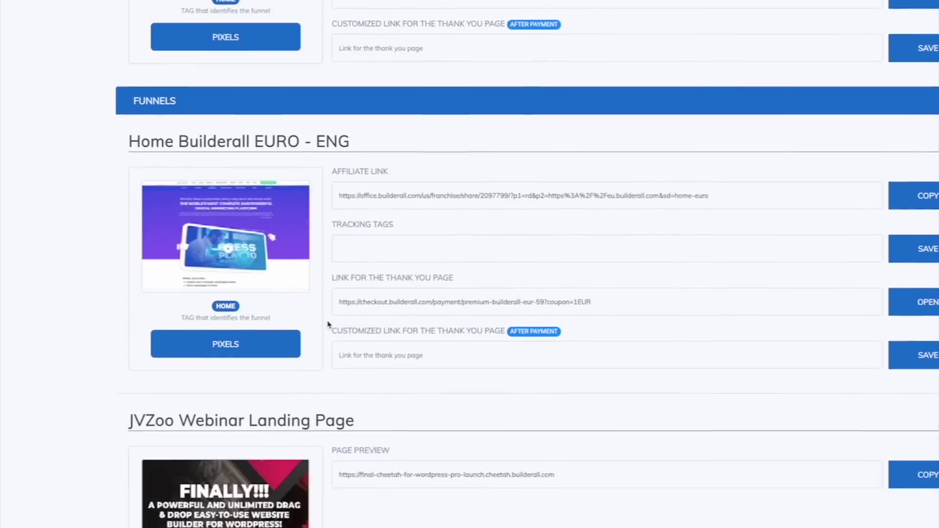
scroll(328, 324, down, 4)
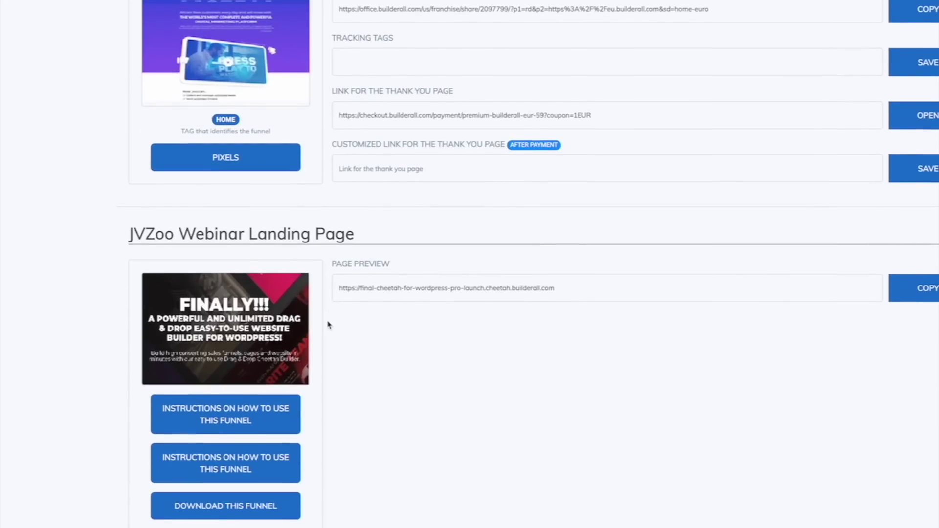
scroll(328, 323, down, 10)
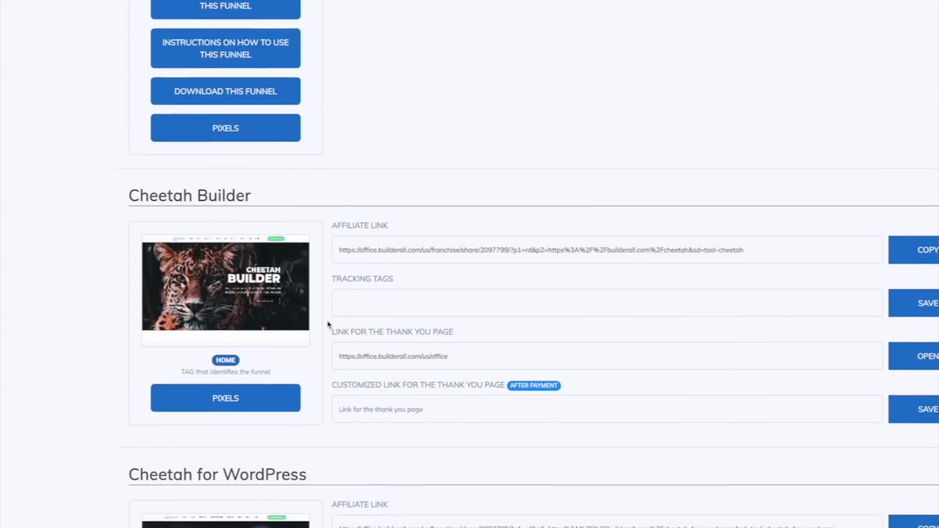
scroll(328, 324, down, 3)
scroll(328, 324, up, 3)
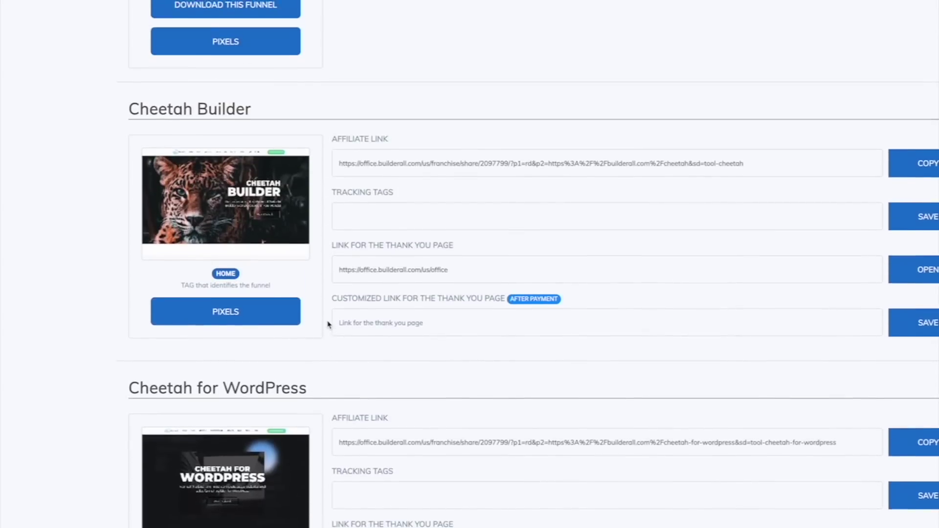
scroll(327, 323, down, 1)
scroll(328, 323, down, 19)
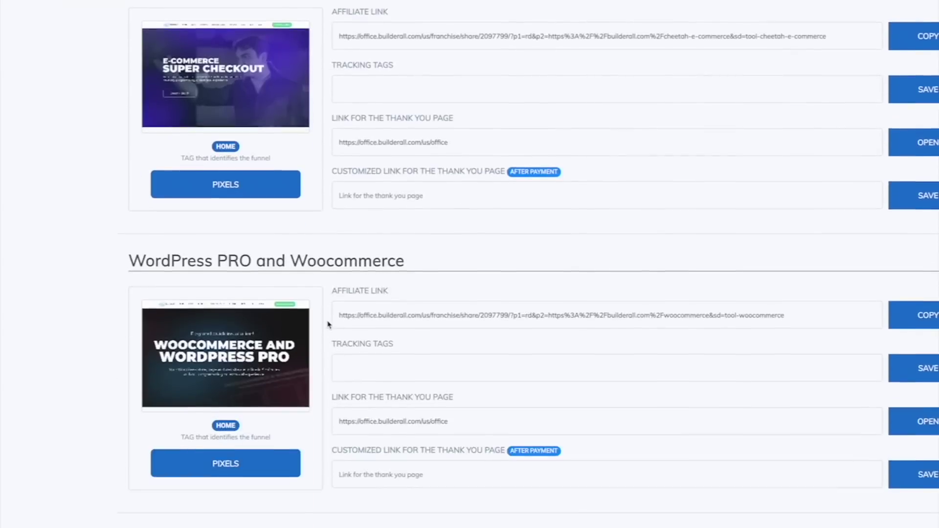
Copy the affiliate link of the "Checkout - 14 Days Trial + EURO Premium Plan" funnel.
scroll(328, 324, down, 14)
drag(128, 170, 327, 165)
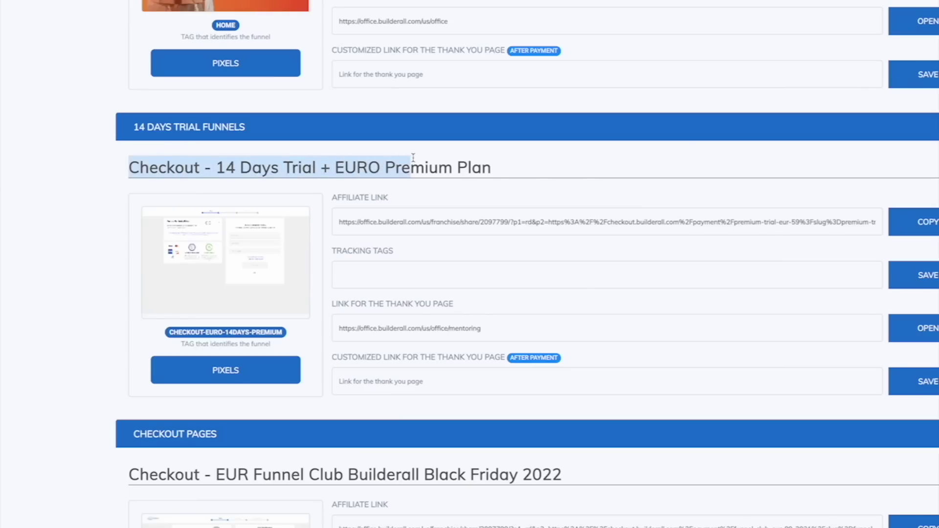
click(923, 224)
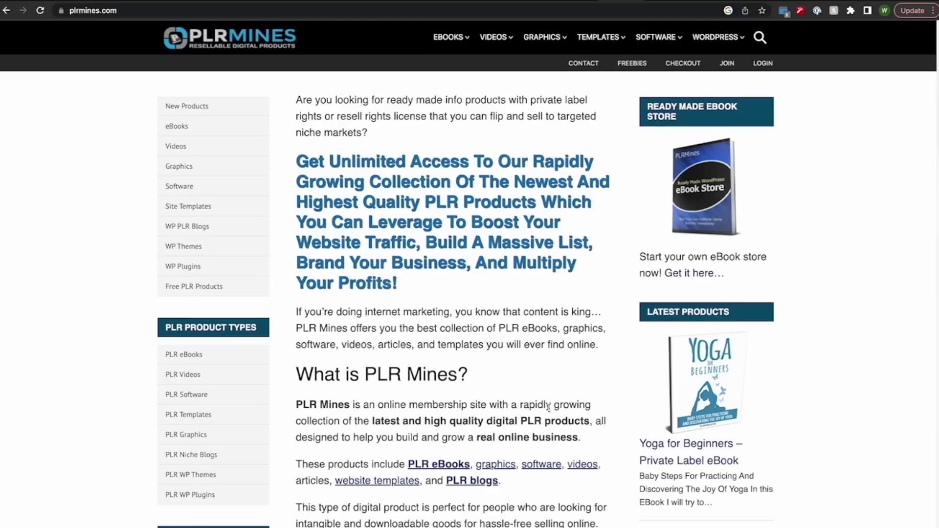
Look through the PLR Mines home page and its collection of free eBooks with PLR license.
scroll(549, 409, down, 5)
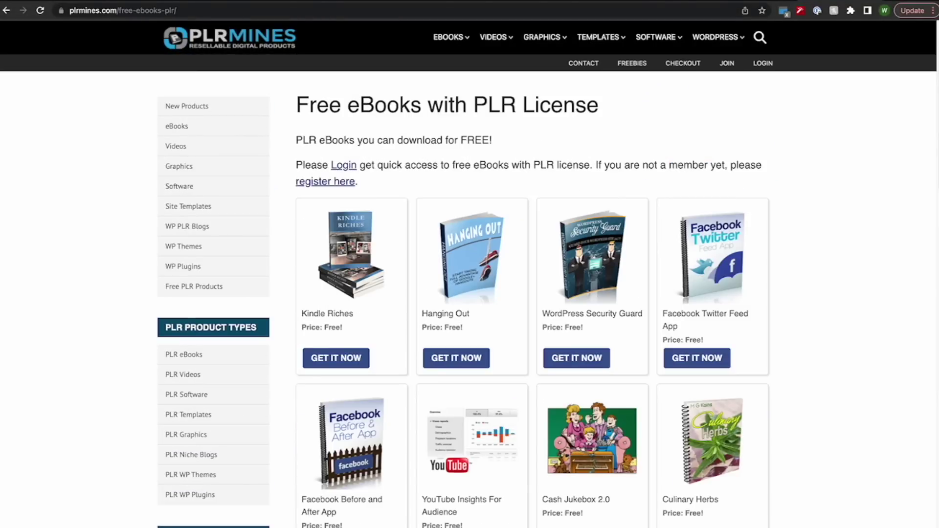
scroll(470, 294, down, 3)
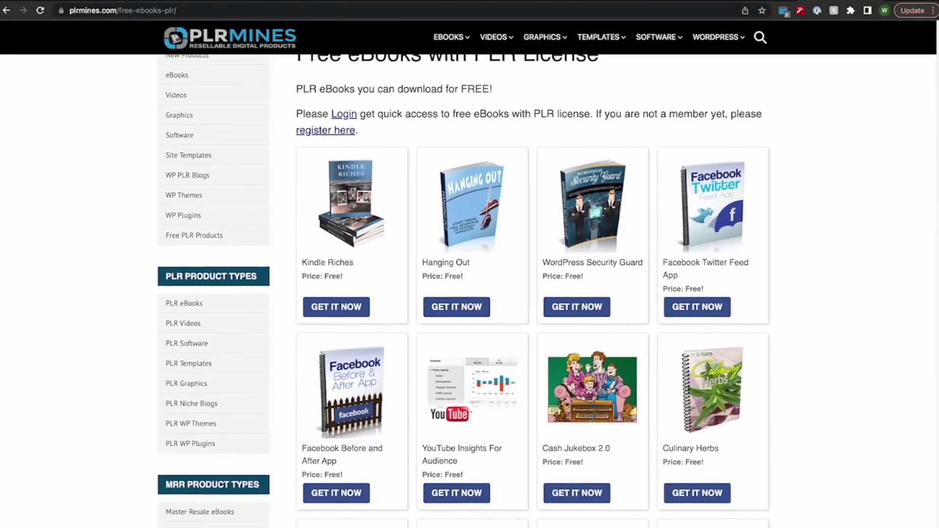
scroll(470, 293, down, 3)
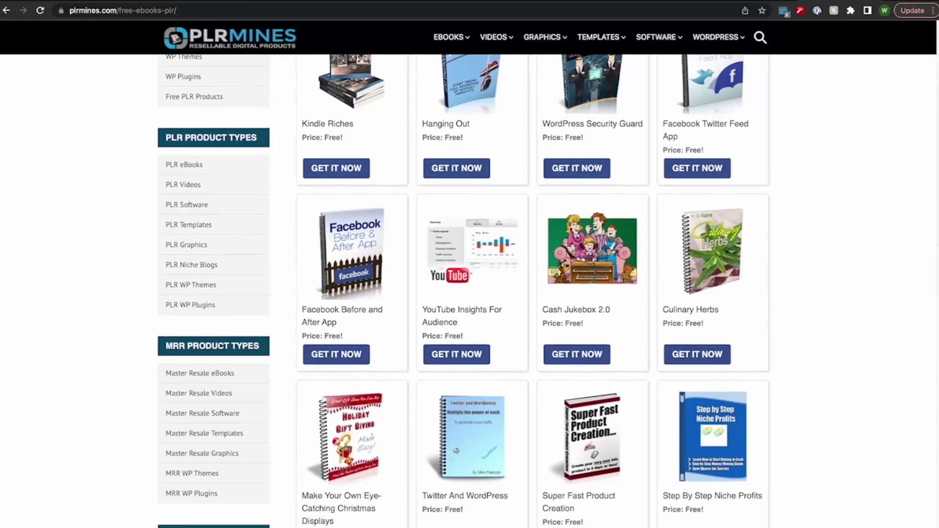
scroll(469, 293, down, 3)
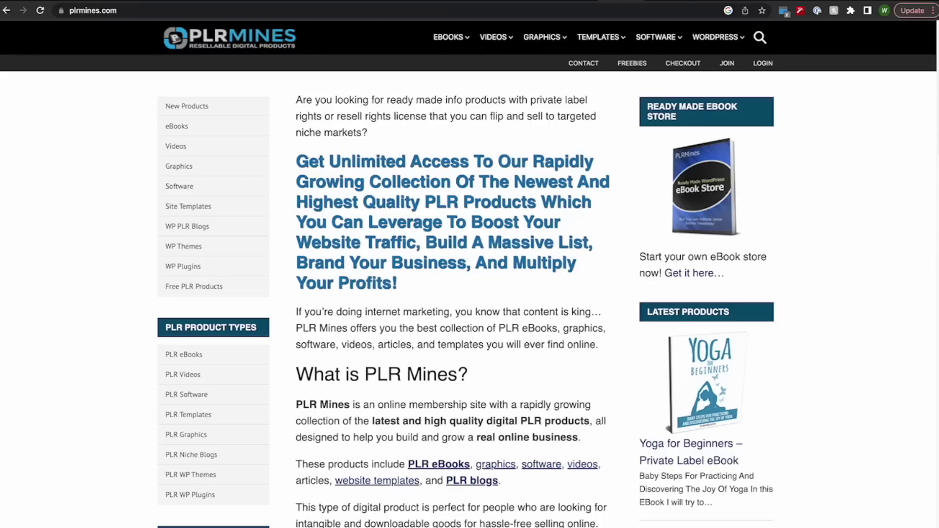
Return to the Buy Quality PLR store and open its PLR Videos product category.
key(super+bracketleft)
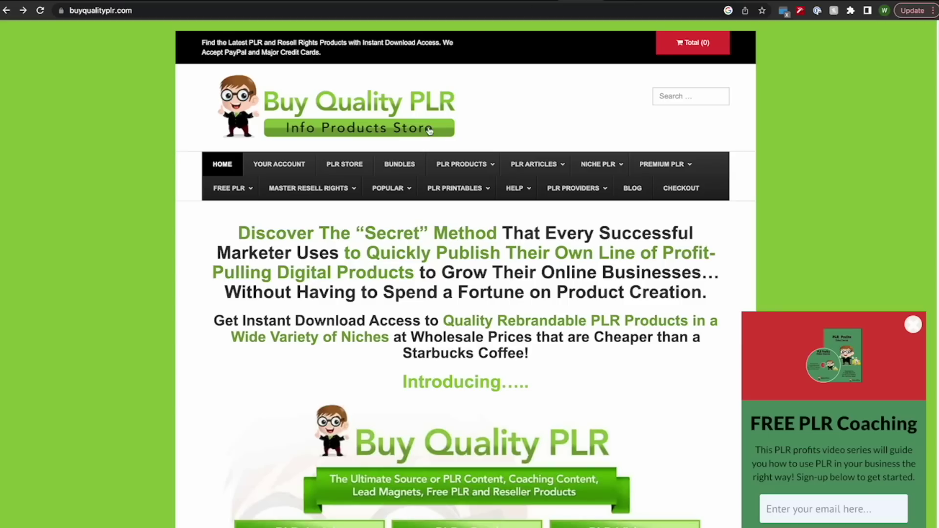
scroll(457, 303, down, 2)
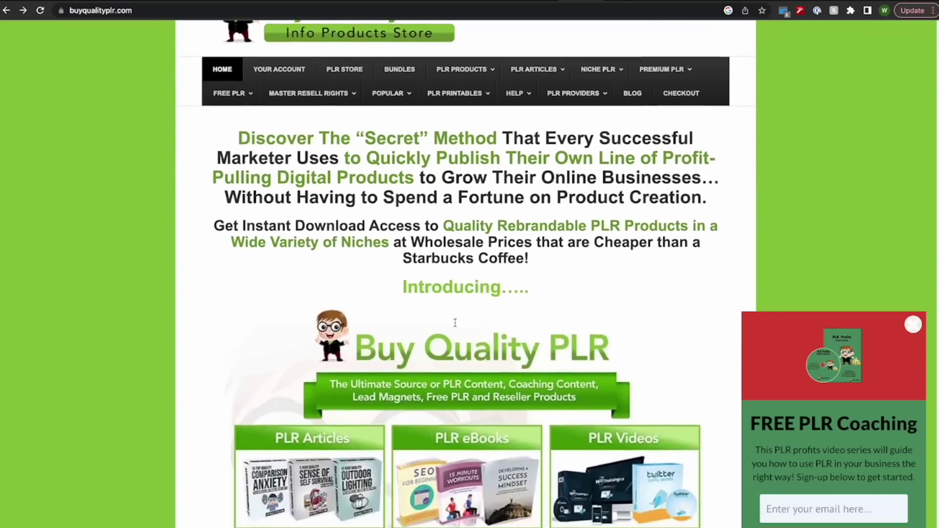
scroll(435, 235, up, 2)
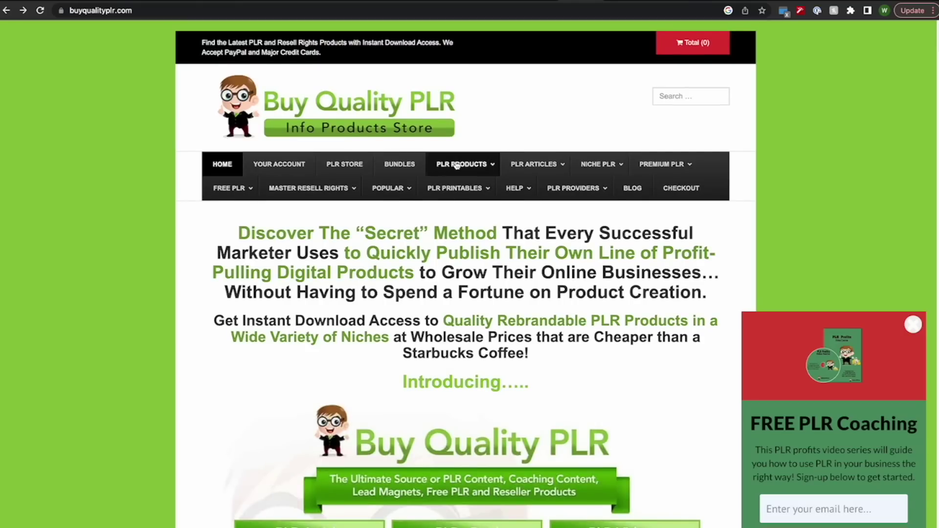
mouse_move(456, 166)
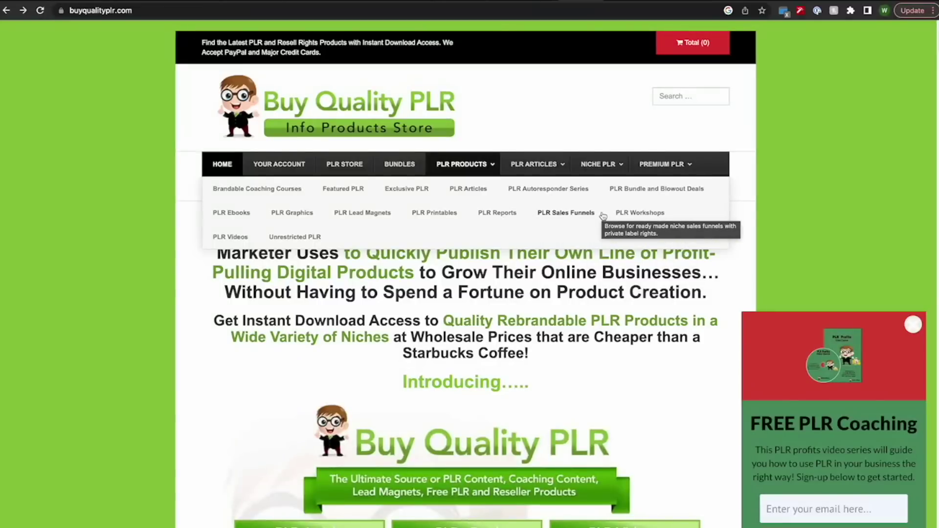
click(234, 238)
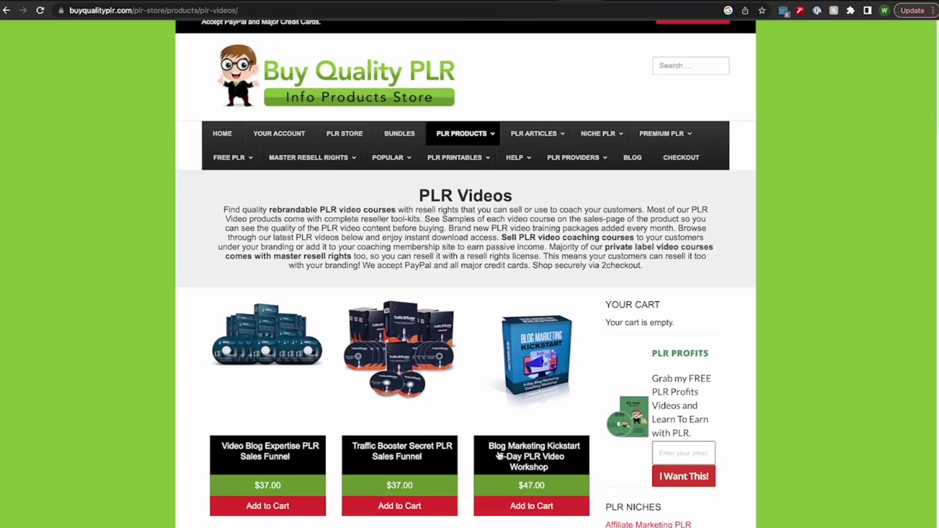
Browse the PLR video packages on offer and the list of available PLR niches.
scroll(499, 456, down, 2)
scroll(499, 456, down, 10)
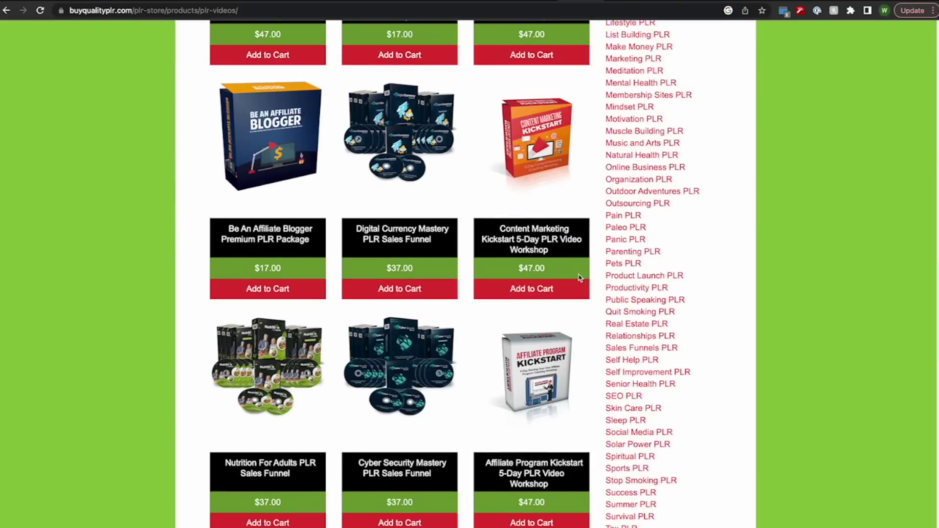
scroll(580, 231, up, 6)
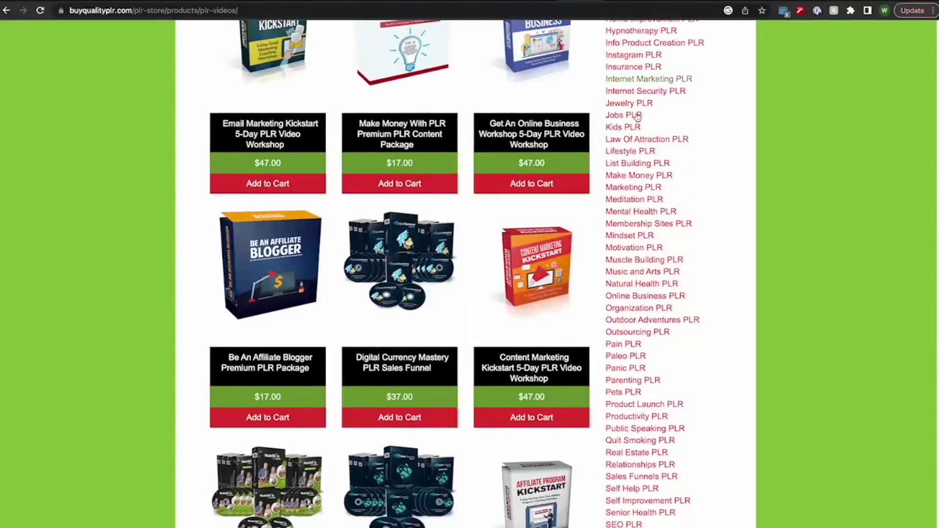
scroll(650, 280, up, 1)
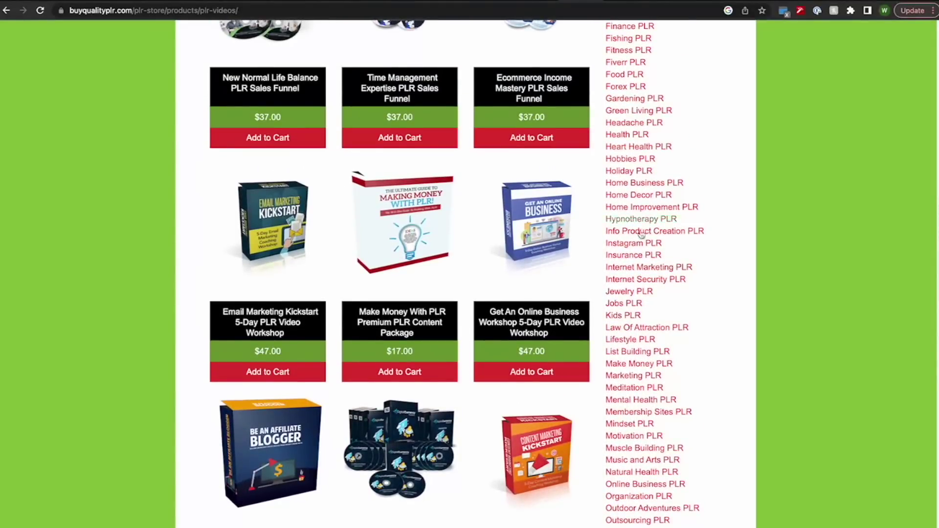
scroll(642, 235, up, 2)
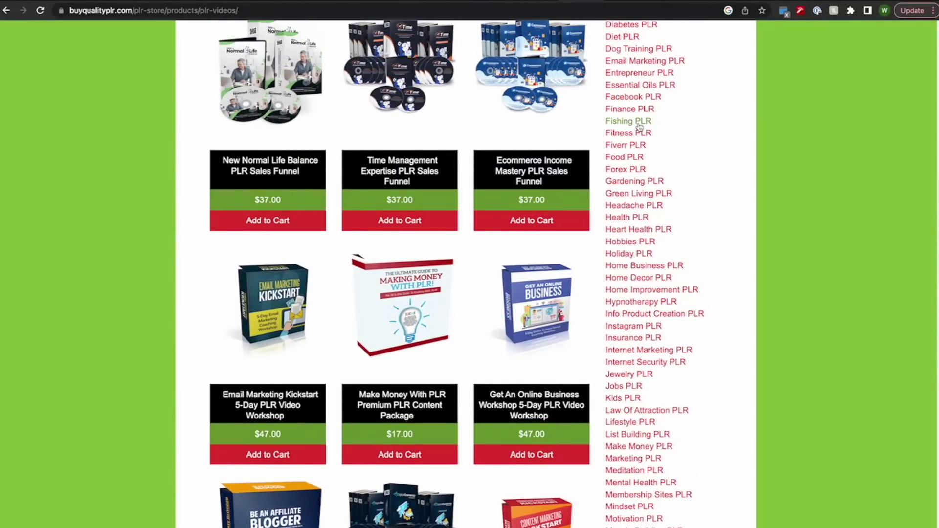
scroll(646, 147, up, 4)
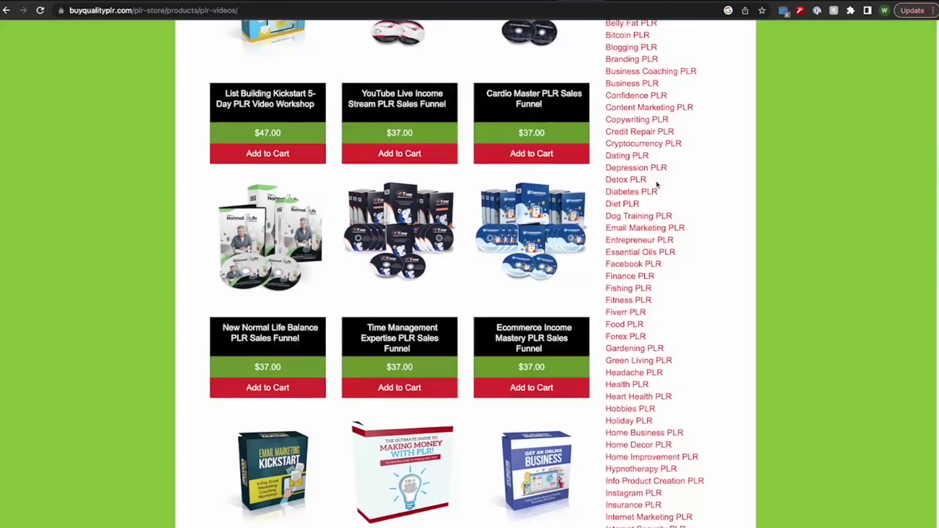
scroll(657, 185, up, 1)
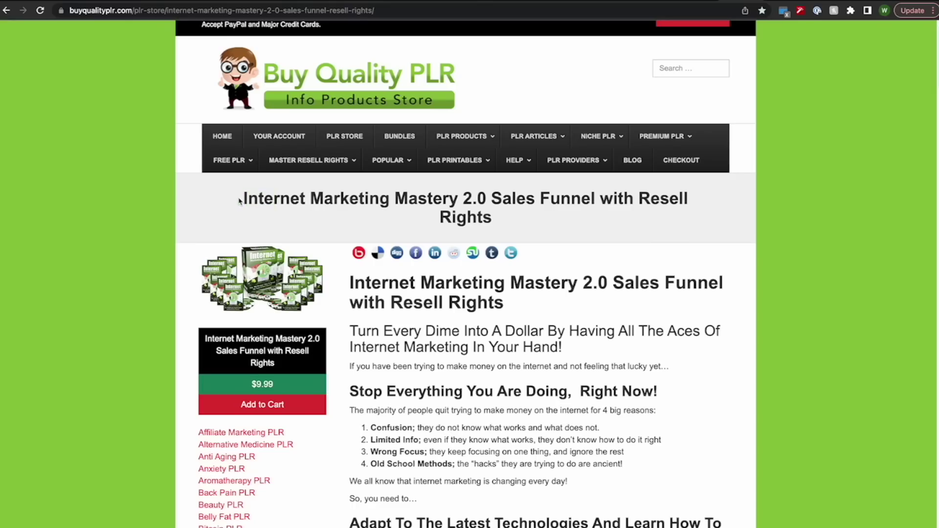
Examine the Internet Marketing Mastery 2.0 Sales Funnel product page and compare it with the finished funnel's sales page preview.
drag(239, 200, 419, 205)
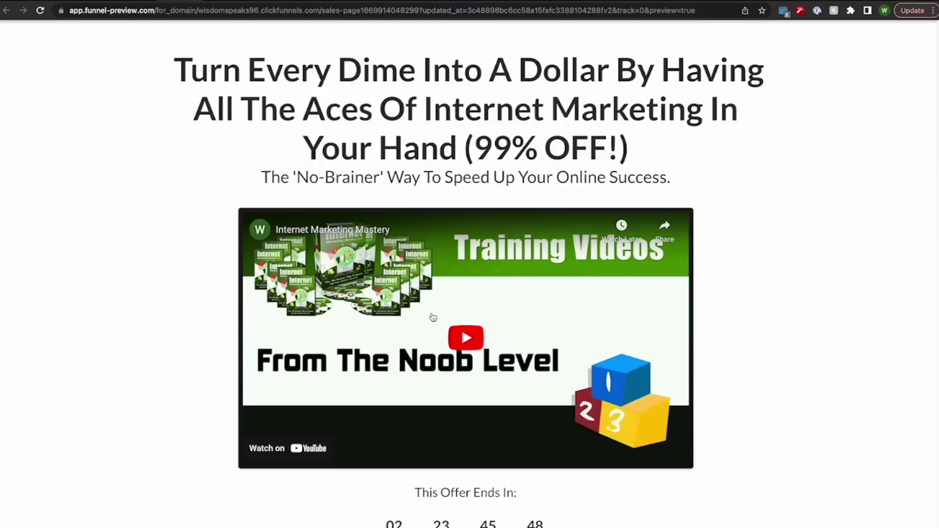
scroll(433, 318, down, 1)
scroll(433, 317, up, 1)
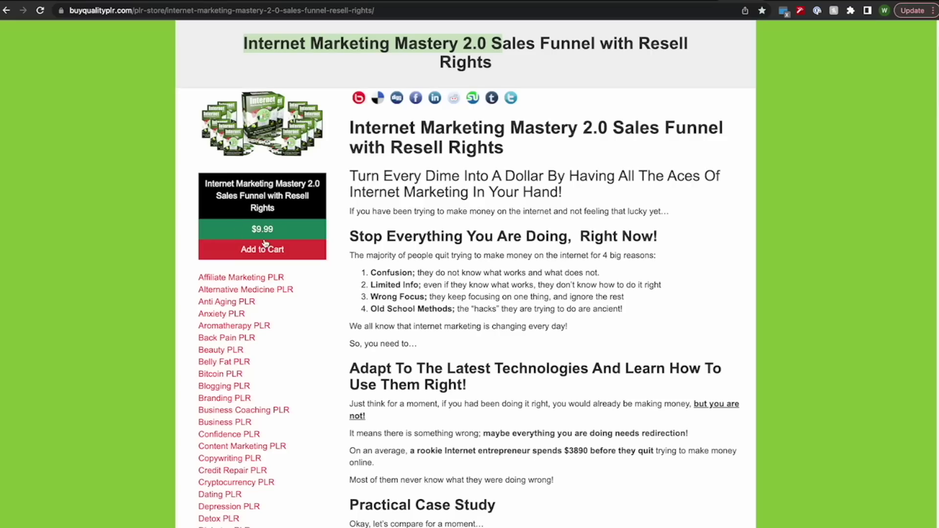
scroll(274, 267, up, 1)
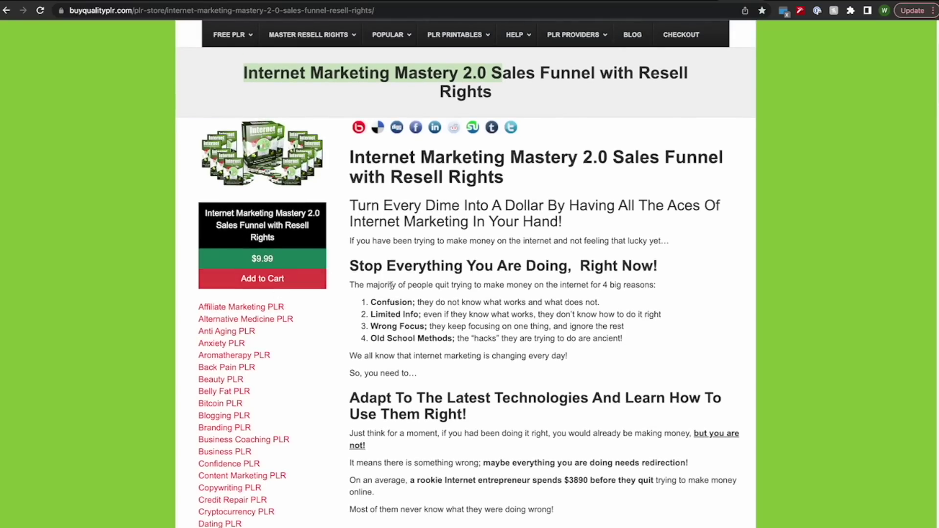
scroll(406, 303, down, 2)
scroll(406, 304, up, 1)
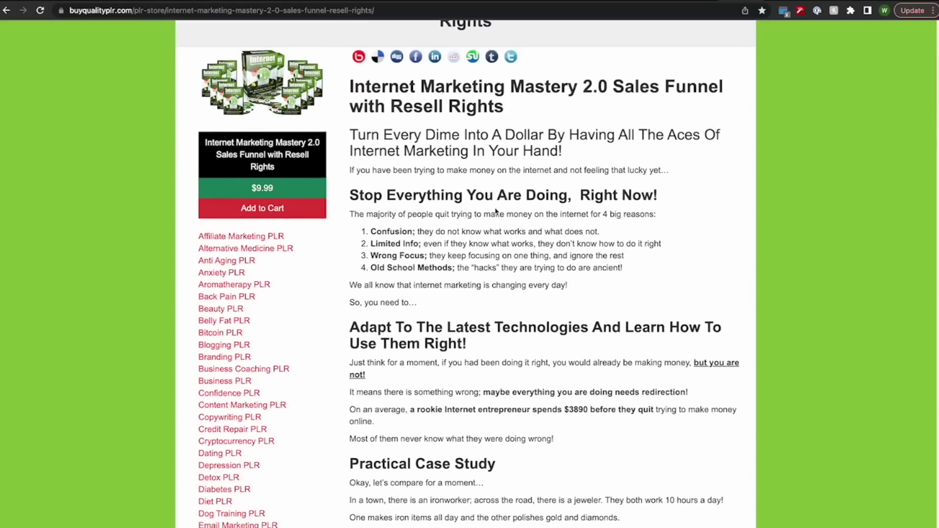
scroll(496, 212, down, 5)
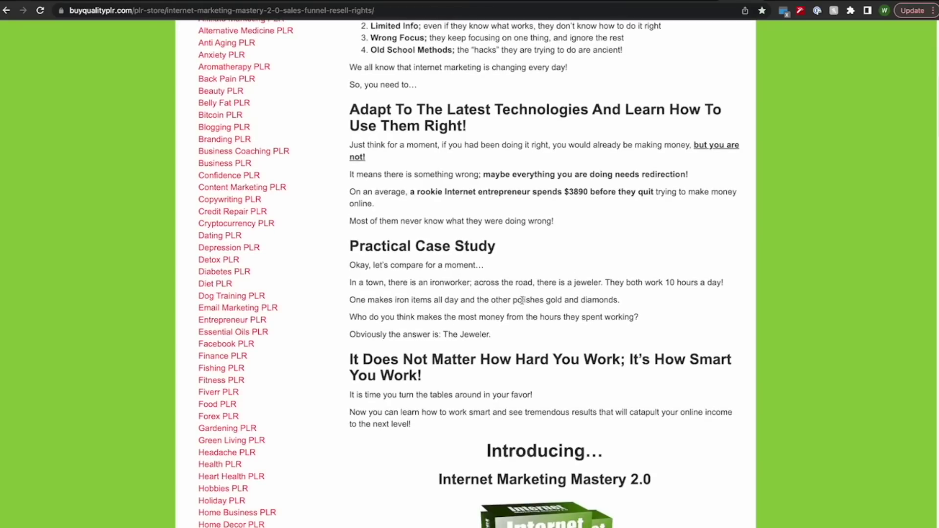
scroll(523, 300, down, 5)
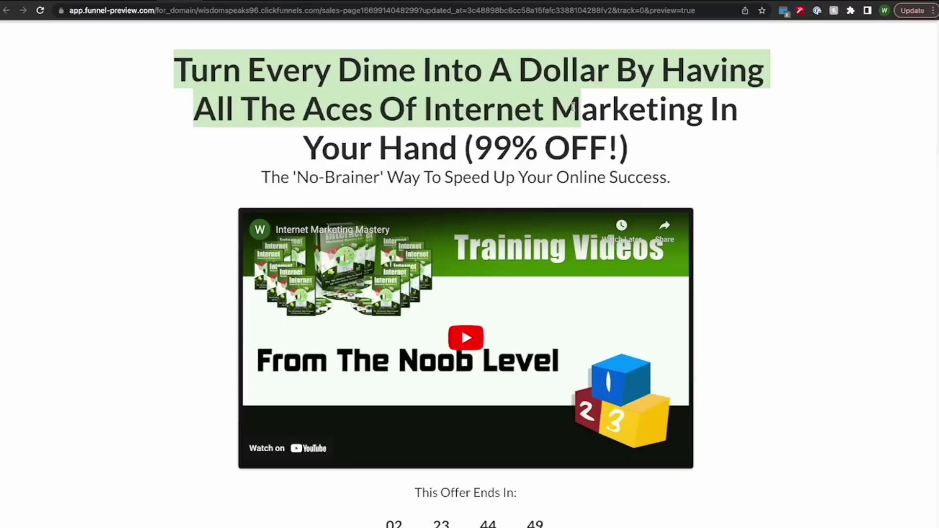
Replace the sales page headline with "Turn Every Dime Into A Dollar By Having All The Aces Of Internet Marketing In Your Hand (99% OFF!)".
drag(579, 105, 651, 135)
key(ctrl+c)
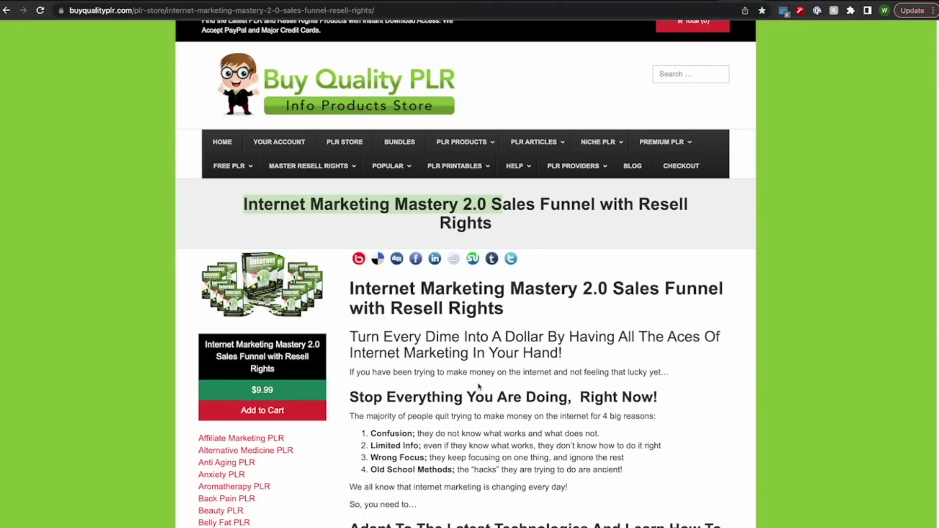
scroll(533, 382, down, 3)
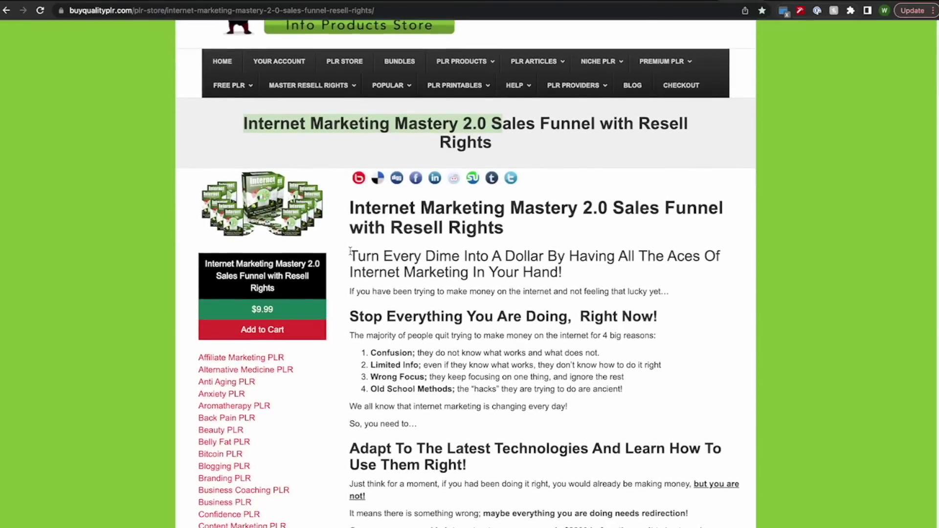
click(350, 227)
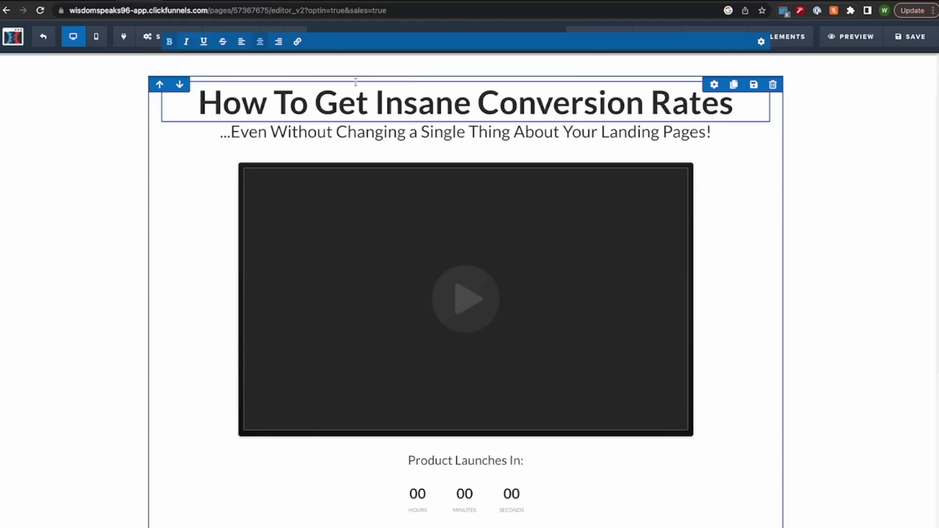
drag(654, 100, 202, 109)
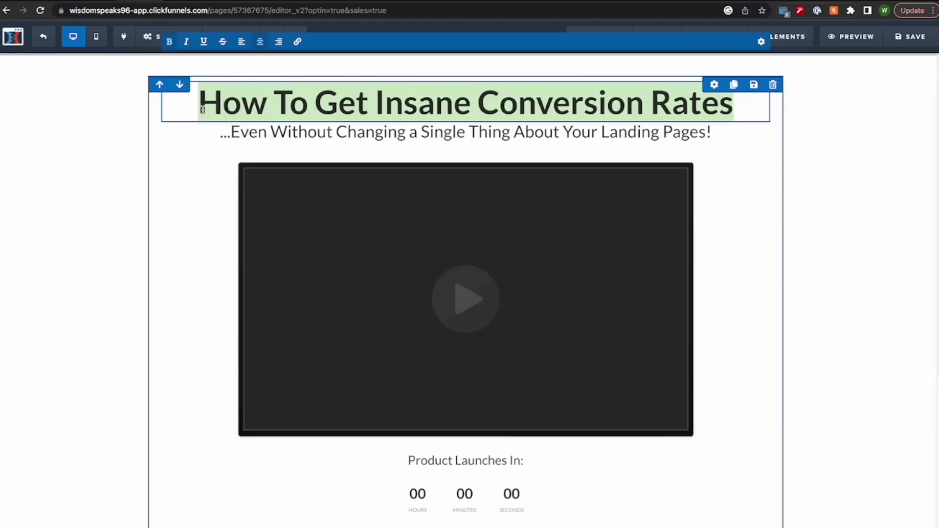
key(ctrl+v)
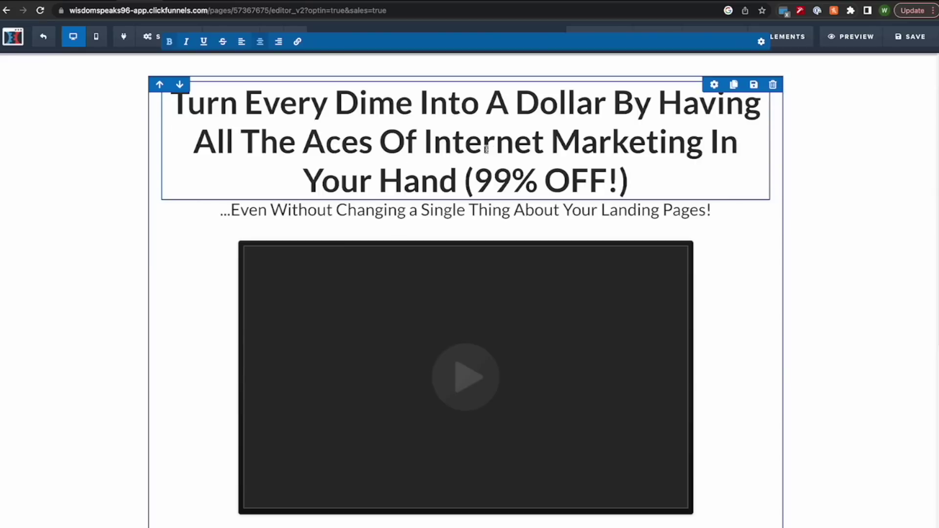
Look through the Internet Marketing Mastery 2.0 product page's training contents, pricing and advanced upgrade sections for reusable sales copy.
click(253, 214)
mouse_move(549, 4)
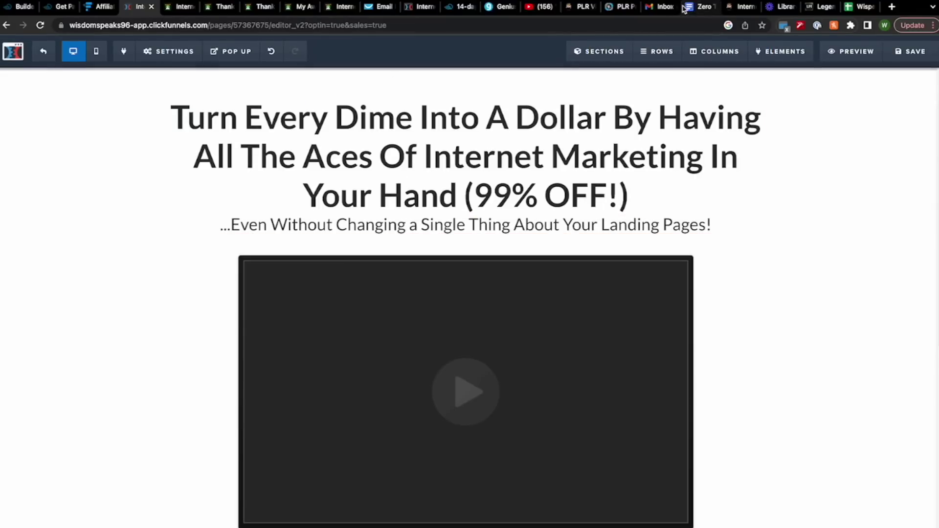
click(615, 8)
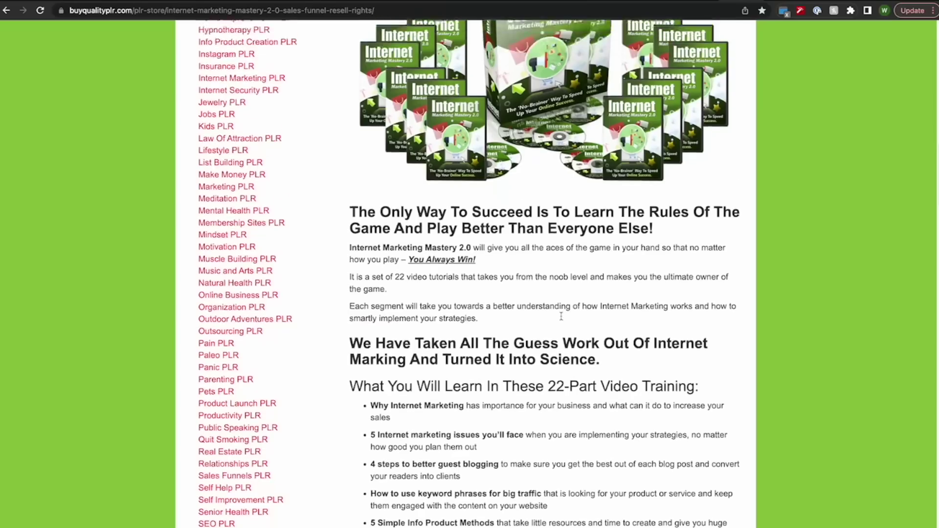
scroll(561, 320, down, 10)
scroll(562, 317, down, 6)
scroll(561, 318, up, 1)
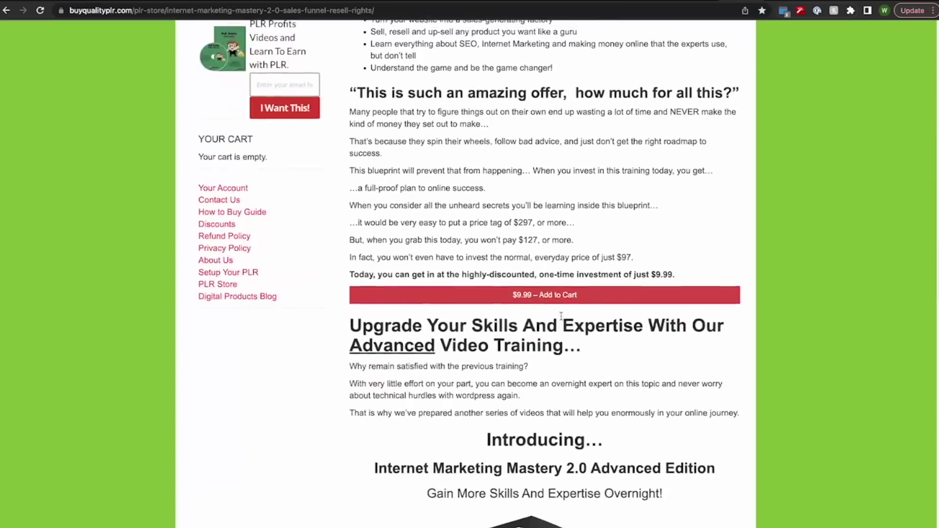
Replace the sales page subheadline with "The 'No-Brainer' Way To Speed Up Your Online Success." copied from the finished funnel preview.
click(225, 6)
click(187, 9)
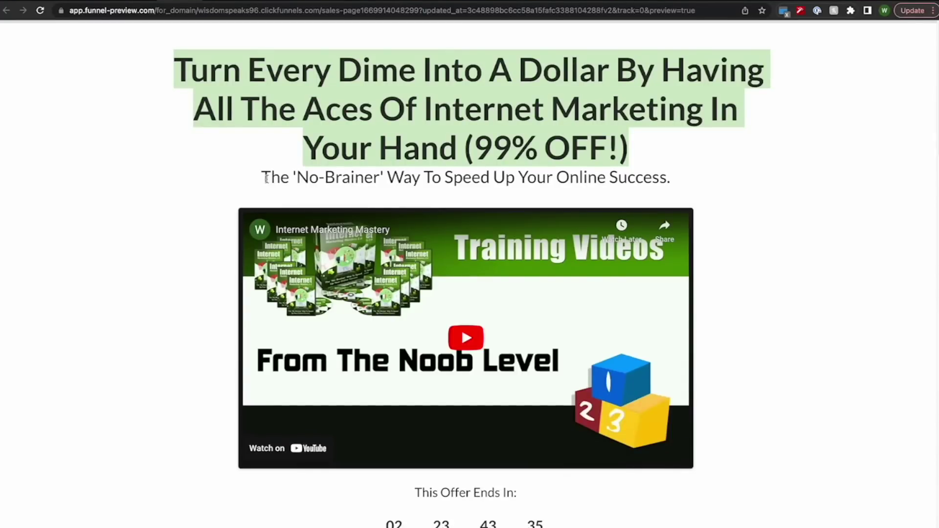
drag(261, 177, 672, 180)
key(ctrl+c)
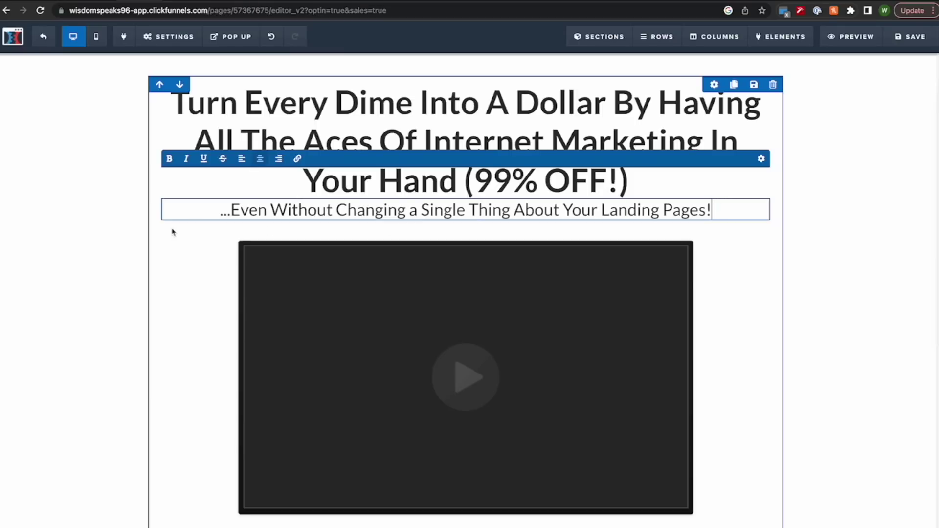
triple_click(194, 210)
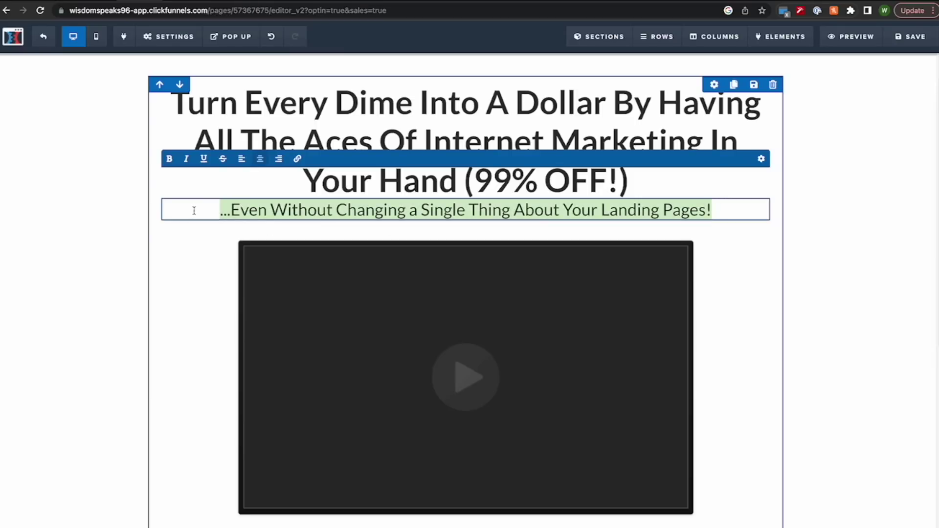
key(ctrl+v)
click(875, 203)
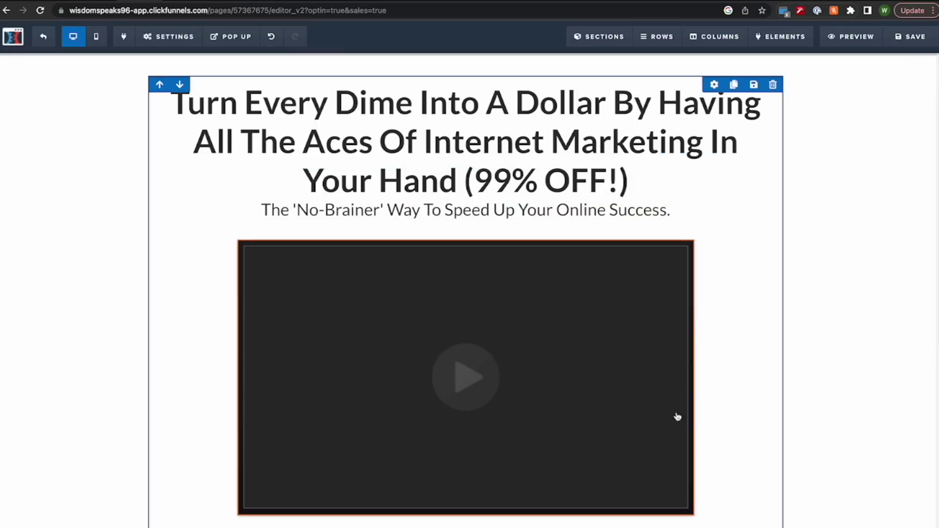
Switch to Finder and preview frontend.mp4 from the Front End Videos Package folder as the sales page video, skimming through it.
scroll(520, 361, down, 3)
scroll(541, 340, up, 1)
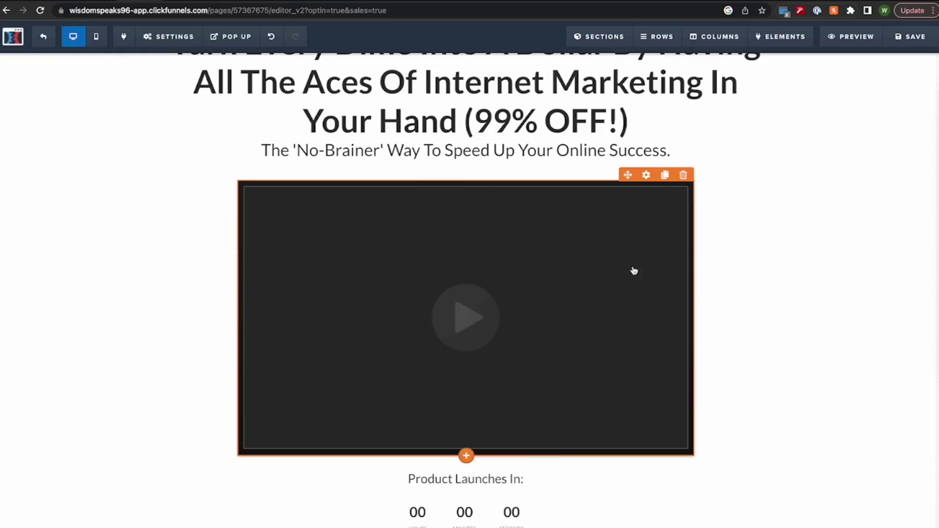
key(ctrl+Left)
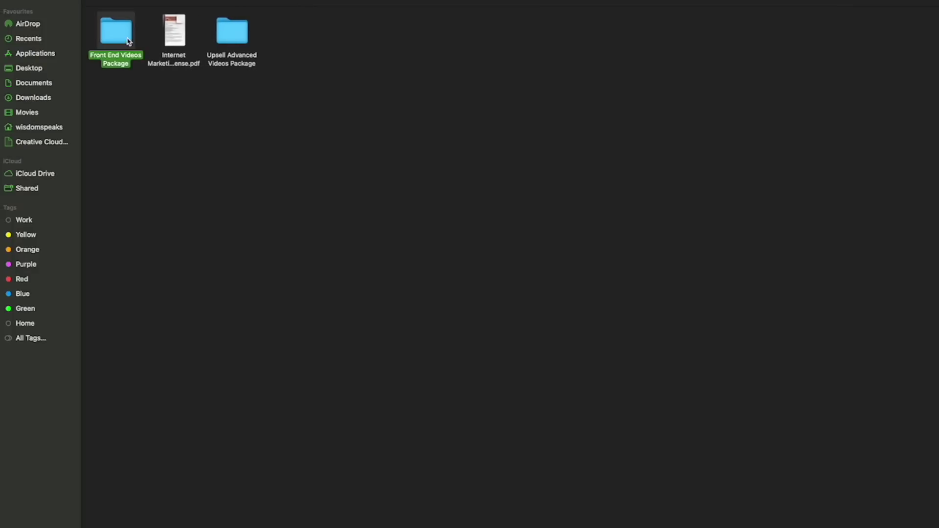
double_click(126, 39)
double_click(246, 39)
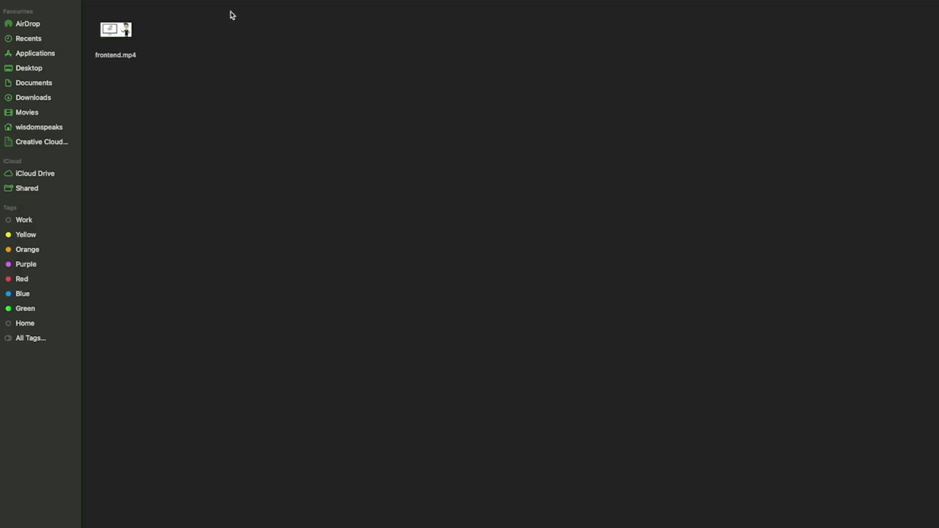
double_click(125, 35)
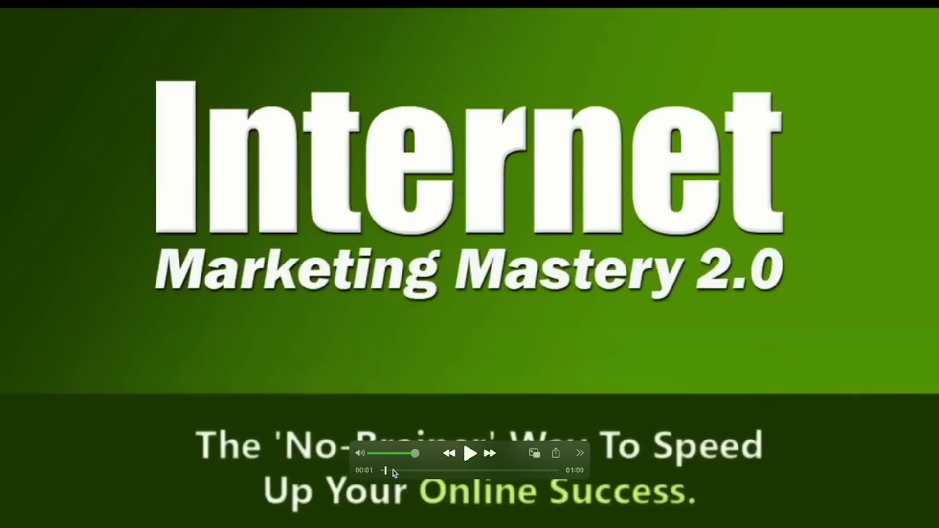
click(394, 470)
drag(403, 471, 529, 471)
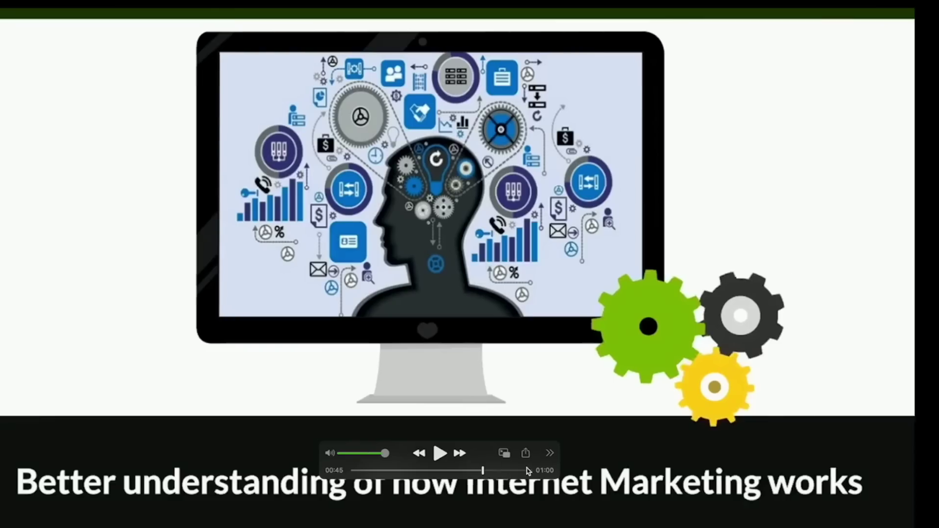
key(Escape)
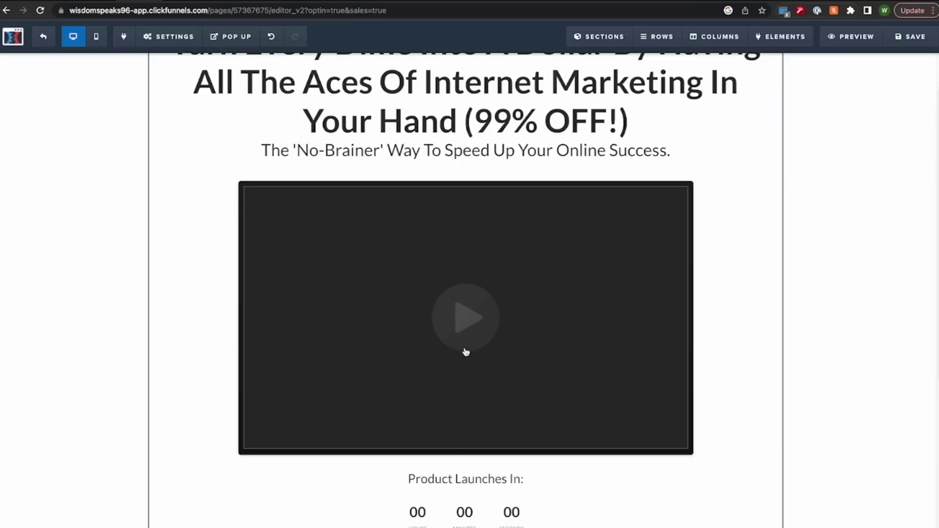
Set the sales page video element's type to YouTube, checking the embedded video in the finished funnel preview for reference.
click(461, 346)
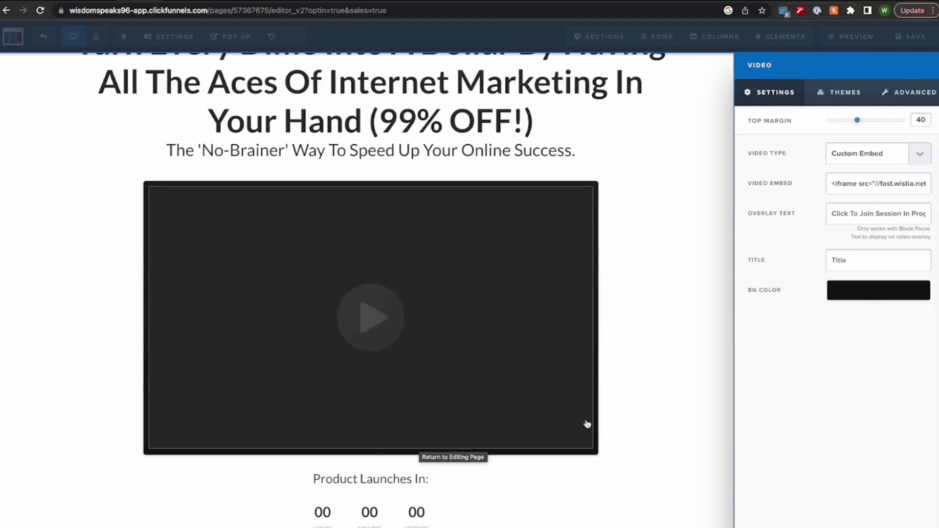
click(920, 157)
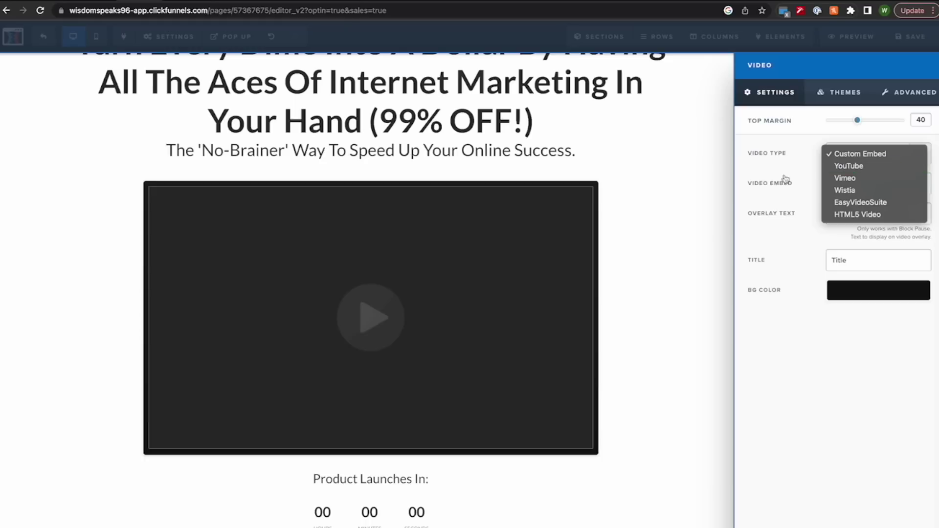
click(857, 167)
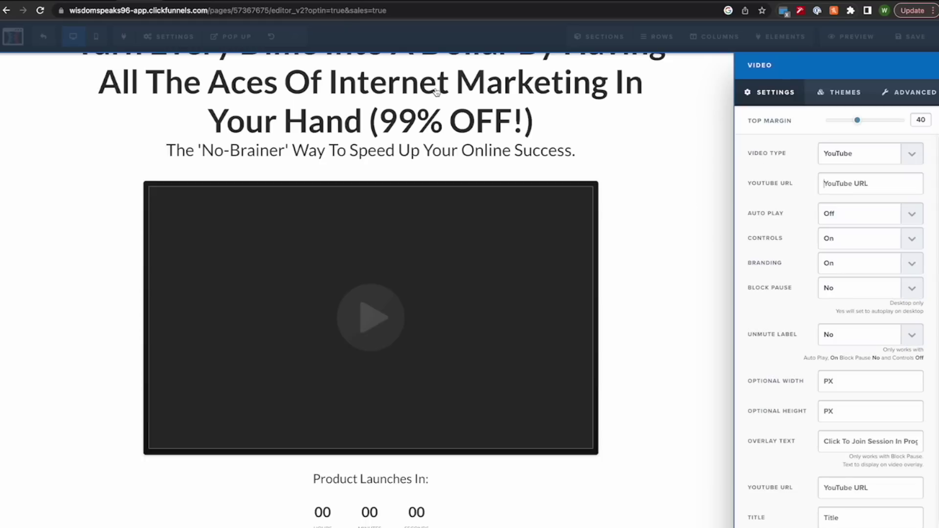
mouse_move(175, 15)
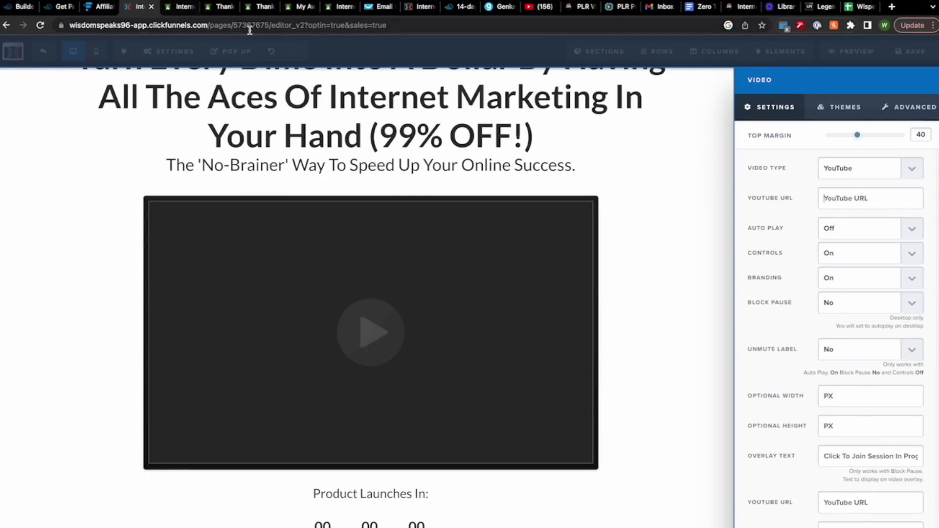
click(185, 10)
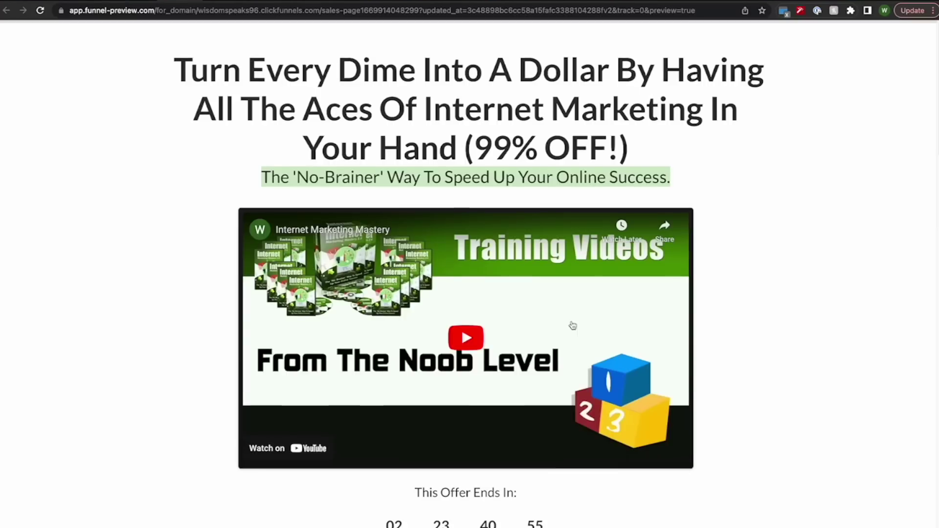
scroll(432, 233, down, 2)
scroll(433, 233, up, 1)
scroll(432, 233, down, 1)
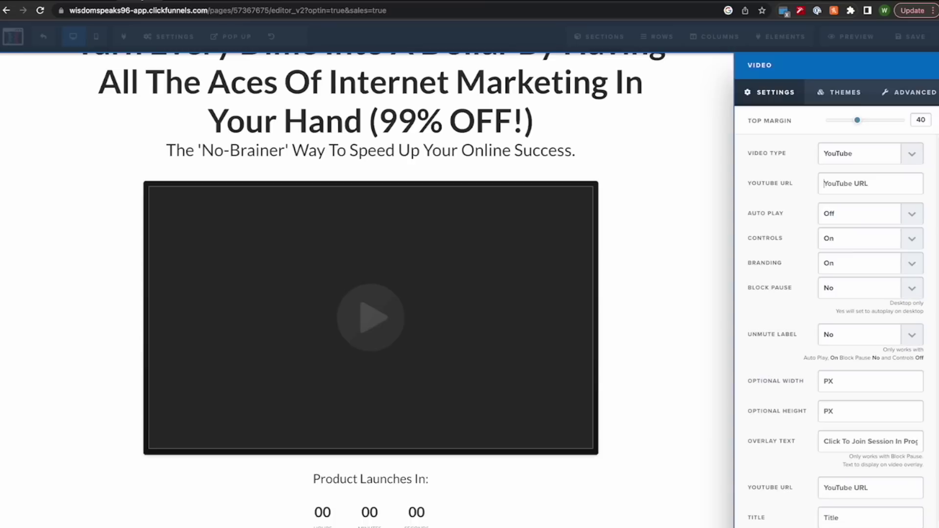
click(301, 403)
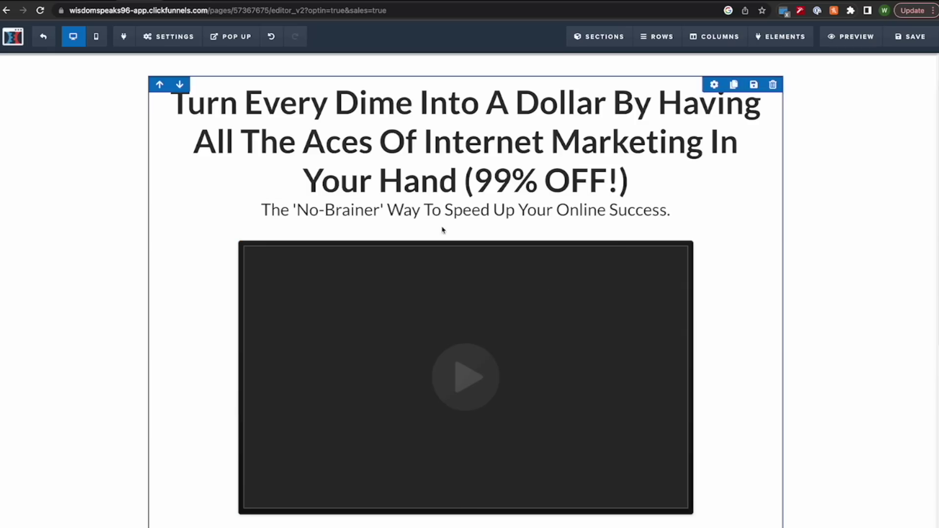
Examine the finished sales page preview's video, offer countdown, training contents list and order button against the page being edited.
scroll(470, 226, down, 1)
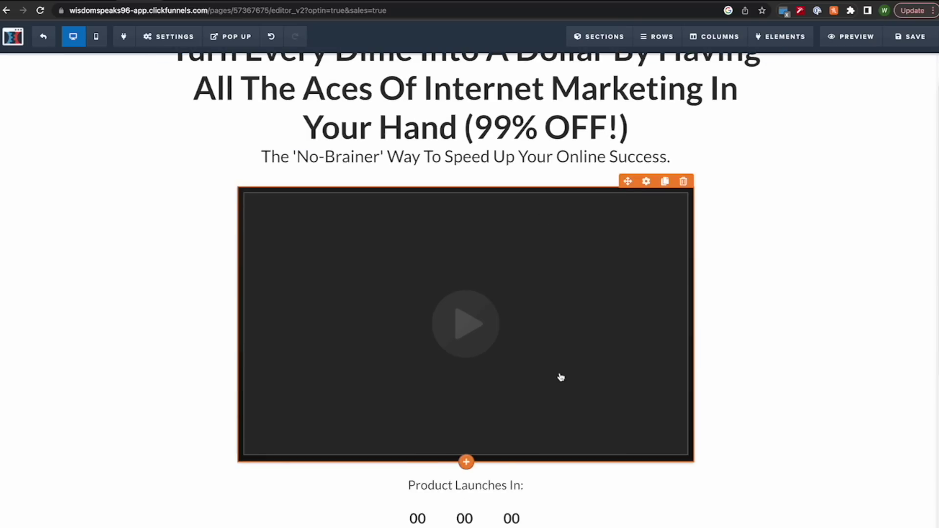
scroll(392, 306, up, 1)
scroll(455, 425, down, 2)
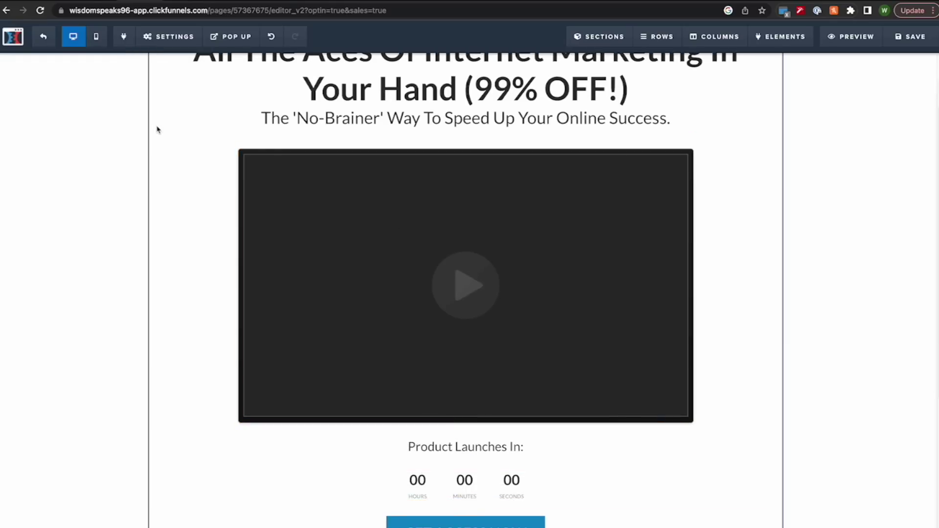
scroll(268, 109, up, 1)
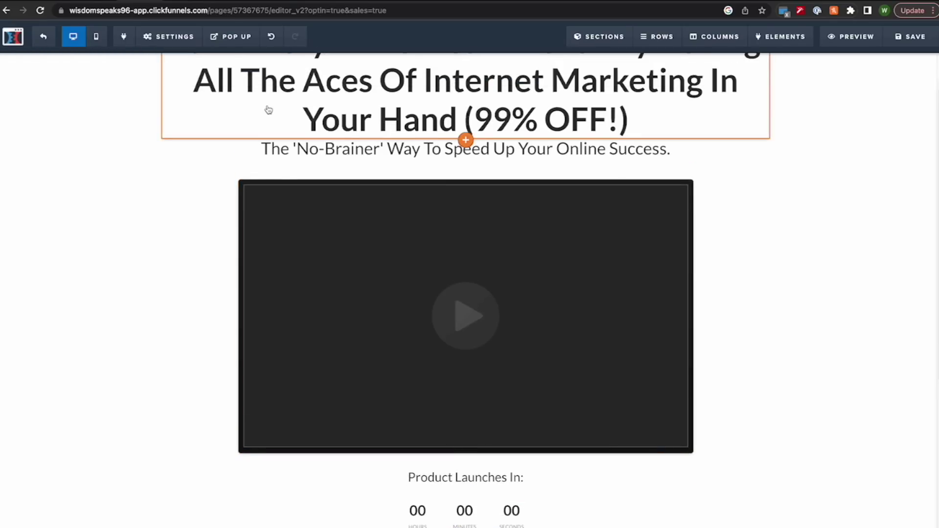
click(186, 9)
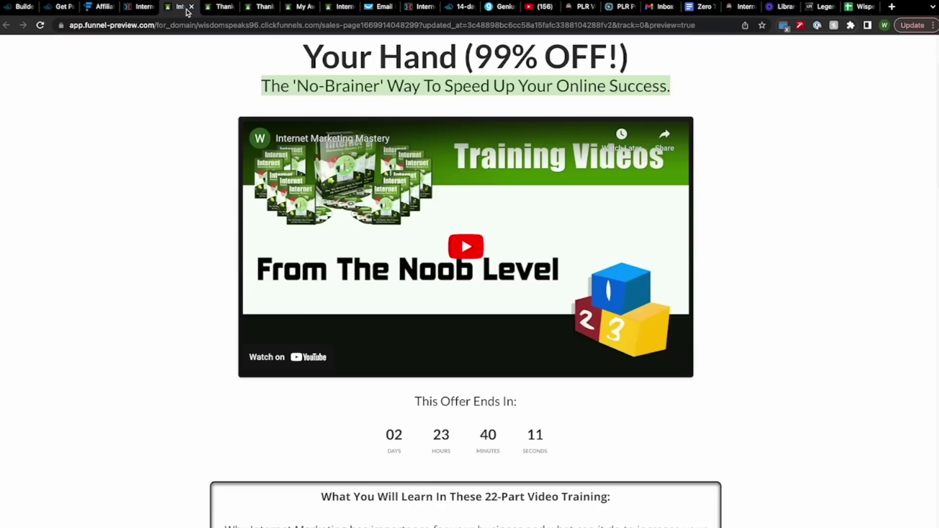
scroll(510, 379, up, 2)
scroll(510, 380, down, 5)
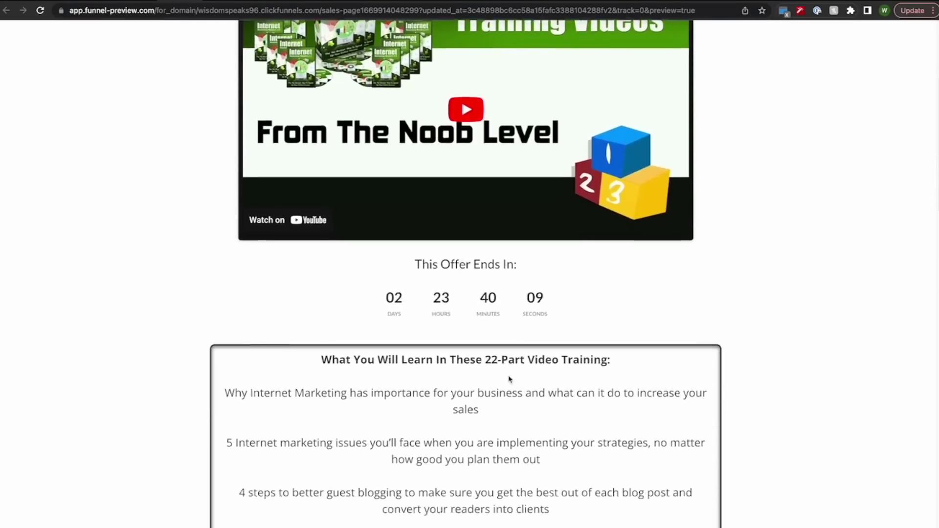
scroll(509, 380, down, 7)
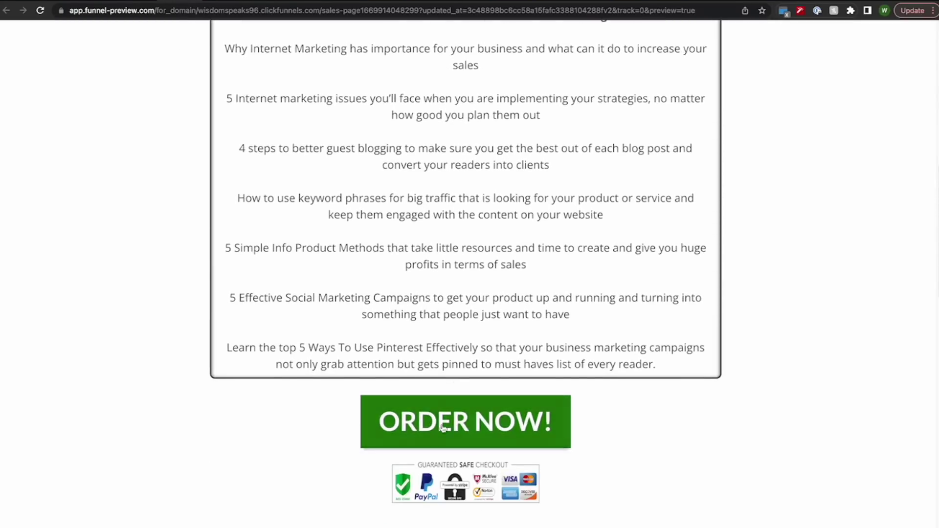
scroll(442, 427, up, 2)
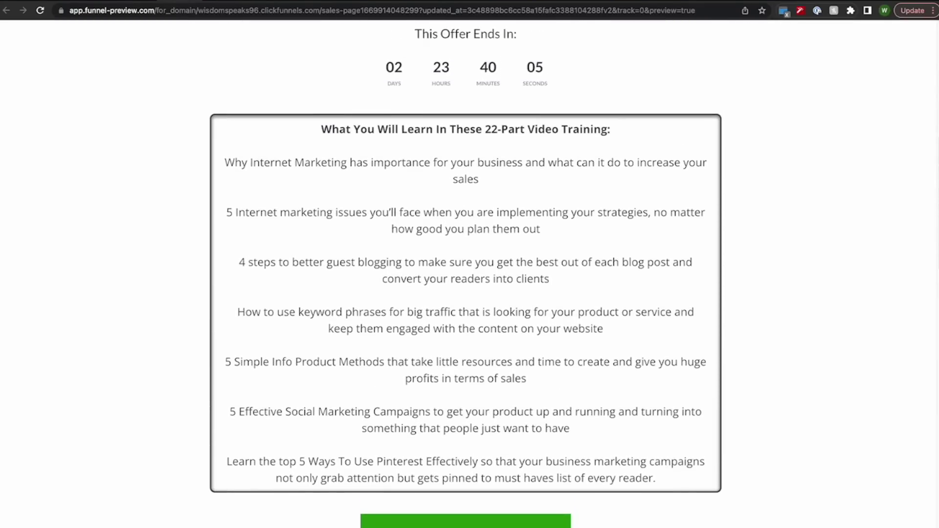
scroll(572, 351, down, 1)
scroll(571, 350, up, 5)
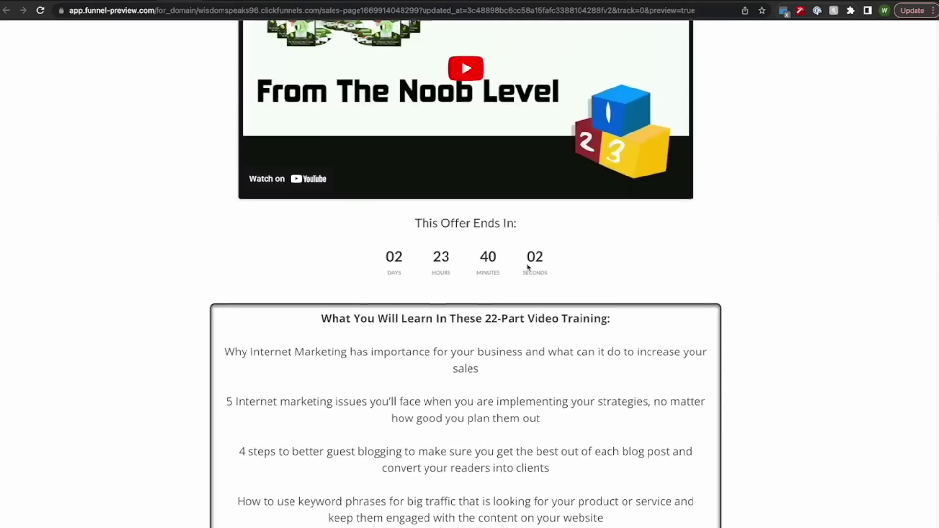
scroll(480, 352, down, 3)
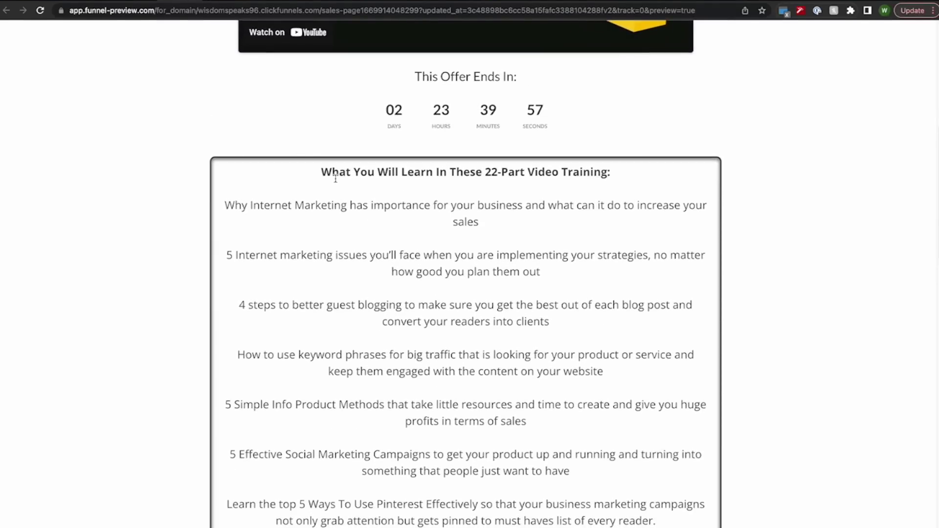
Look over the PLR Videos store page and compare the edited page's countdown, button and placeholder text with the finished preview.
click(621, 6)
click(581, 7)
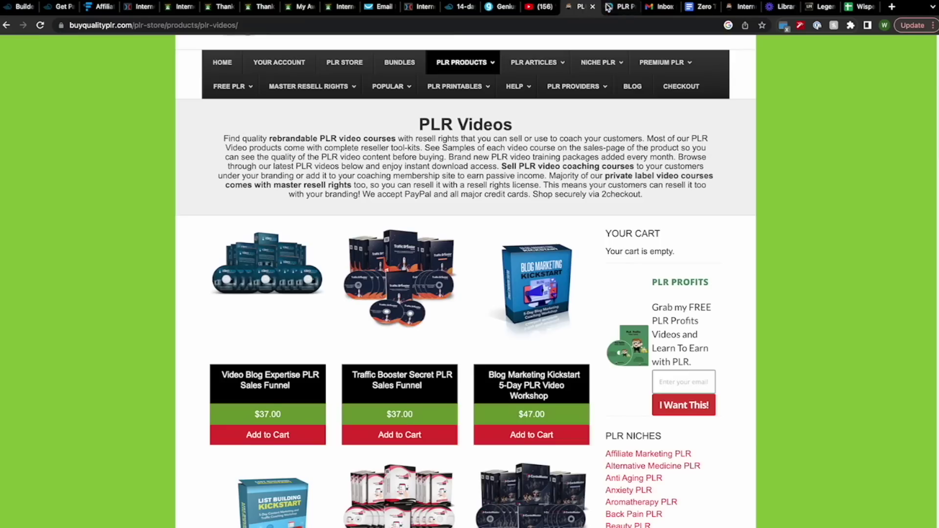
click(140, 6)
scroll(536, 368, down, 3)
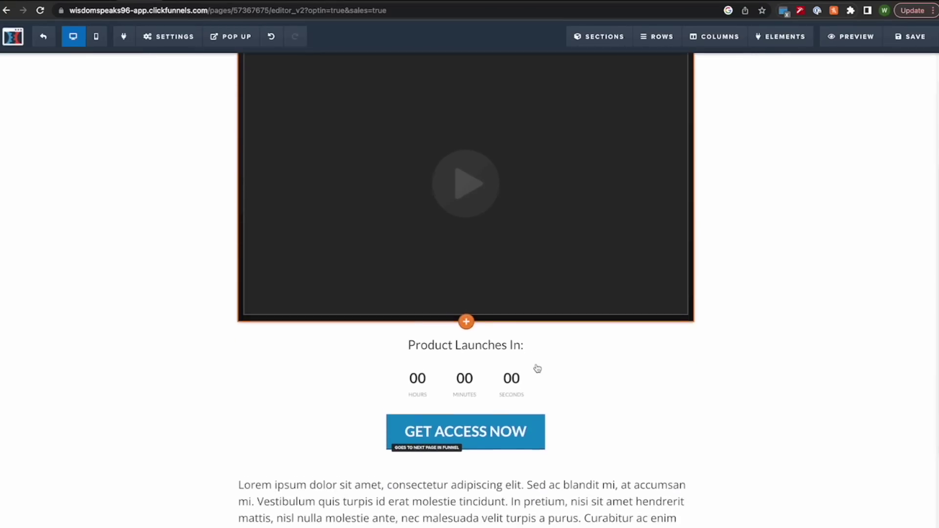
scroll(537, 369, down, 4)
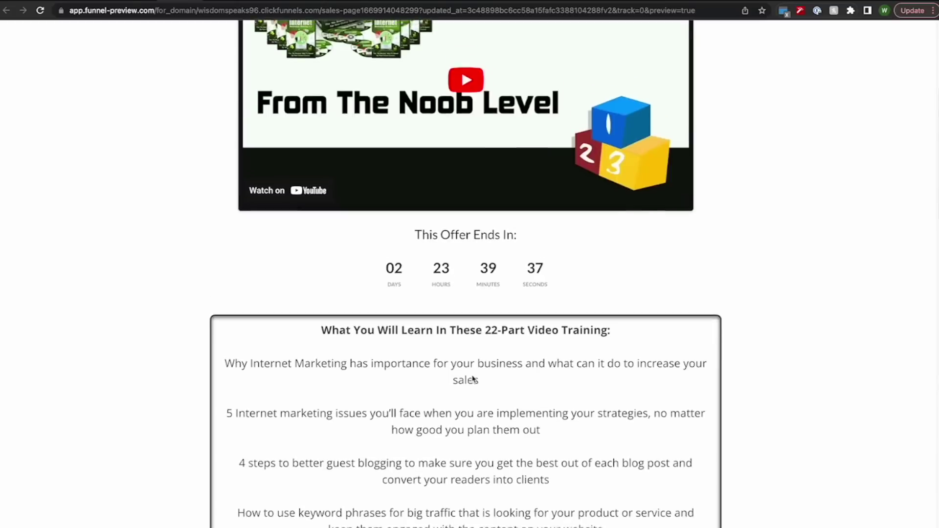
scroll(474, 379, down, 3)
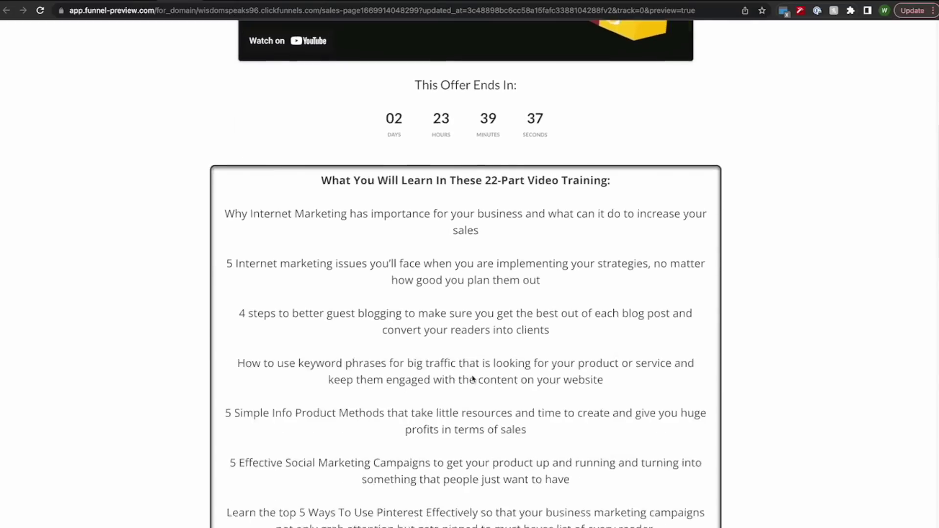
scroll(504, 379, down, 15)
scroll(530, 379, up, 11)
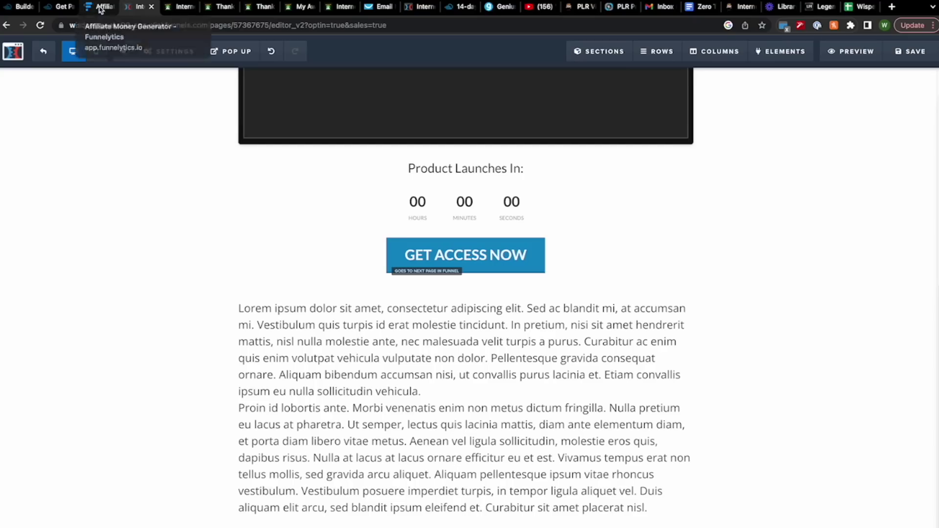
click(100, 6)
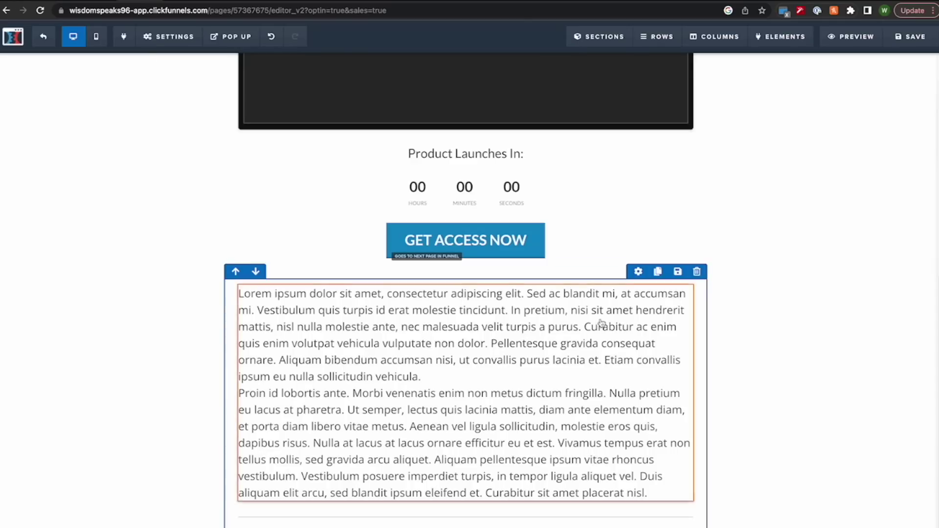
Save the sales page, return to the funnel steps and open the Order Form page for editing.
scroll(621, 298, up, 10)
click(913, 38)
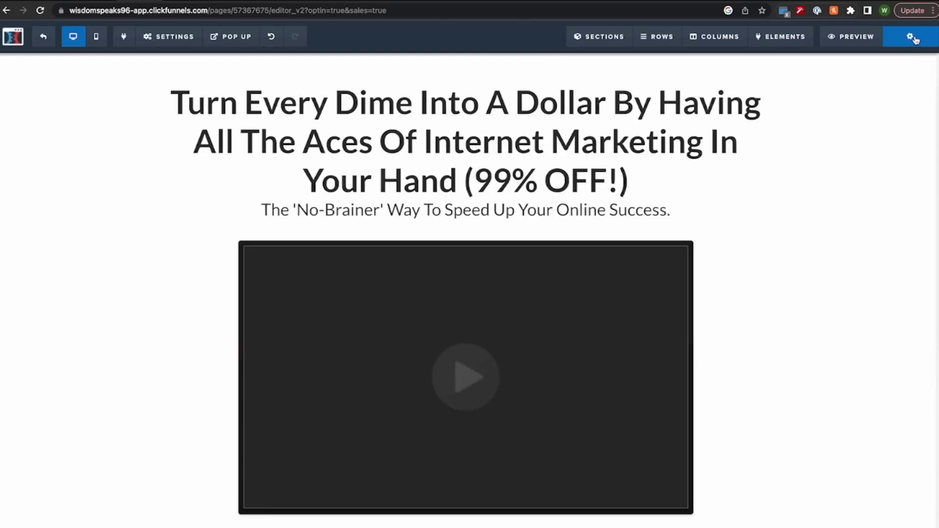
click(43, 38)
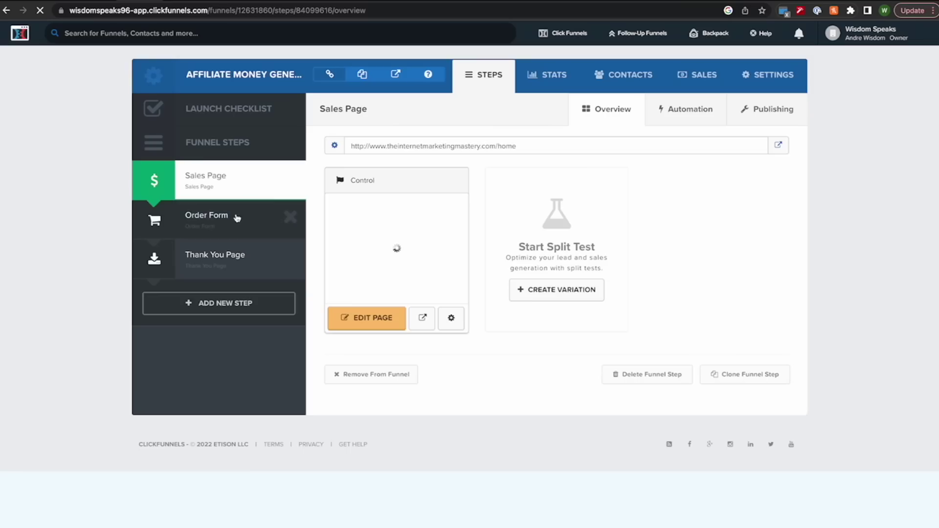
click(229, 228)
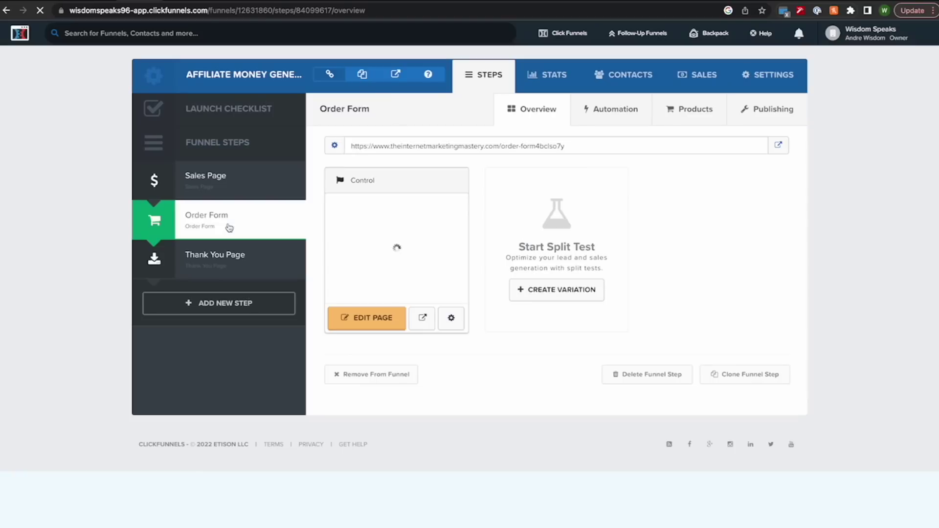
click(379, 322)
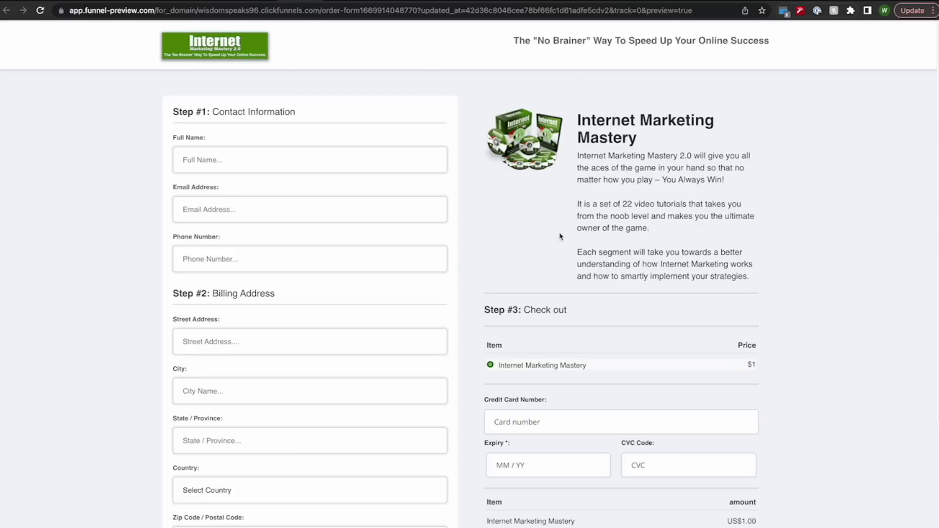
Examine the finished order form preview's logo, tagline, product description and checkout price, and close the preview.
scroll(629, 153, down, 1)
scroll(629, 153, up, 1)
drag(756, 360, 780, 384)
click(771, 373)
key(super+w)
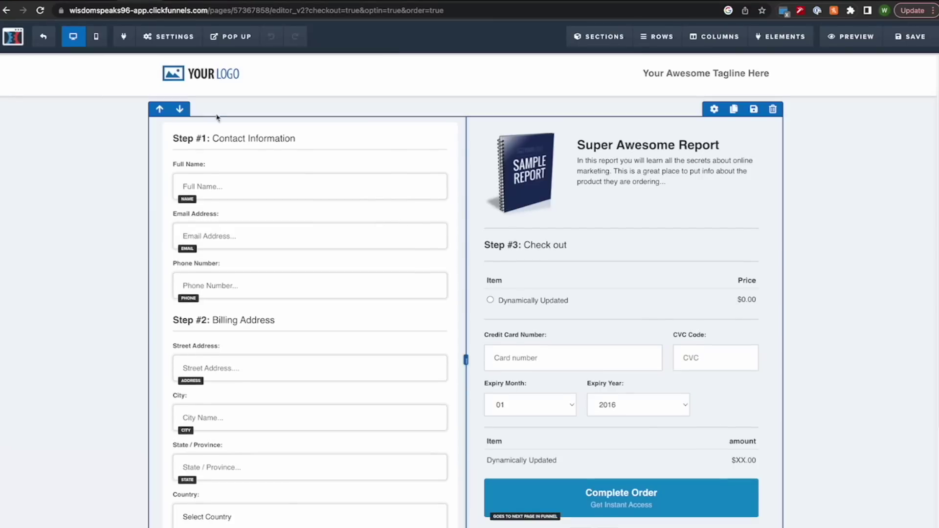
Replace the order form's header logo with the Internet Marketing Mastery 2.0 banner from the uploaded images library.
click(229, 78)
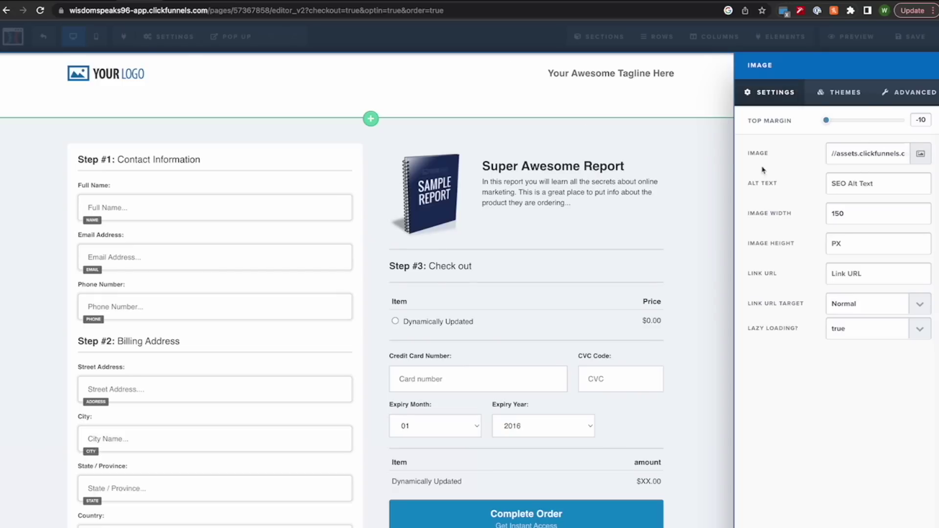
click(921, 154)
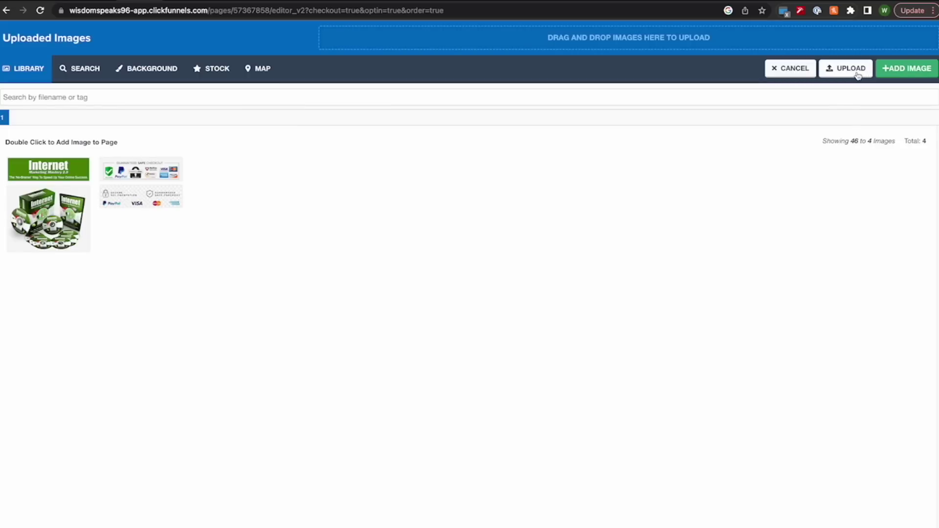
click(61, 169)
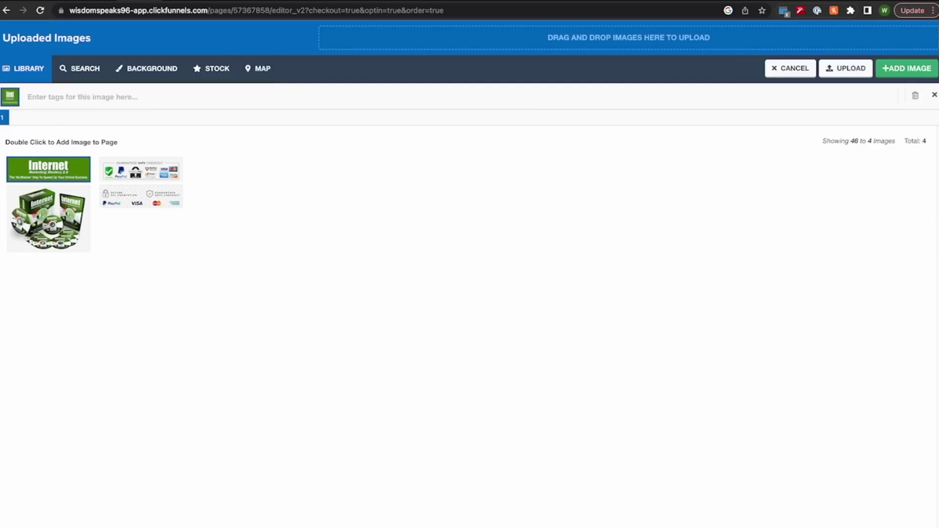
click(905, 69)
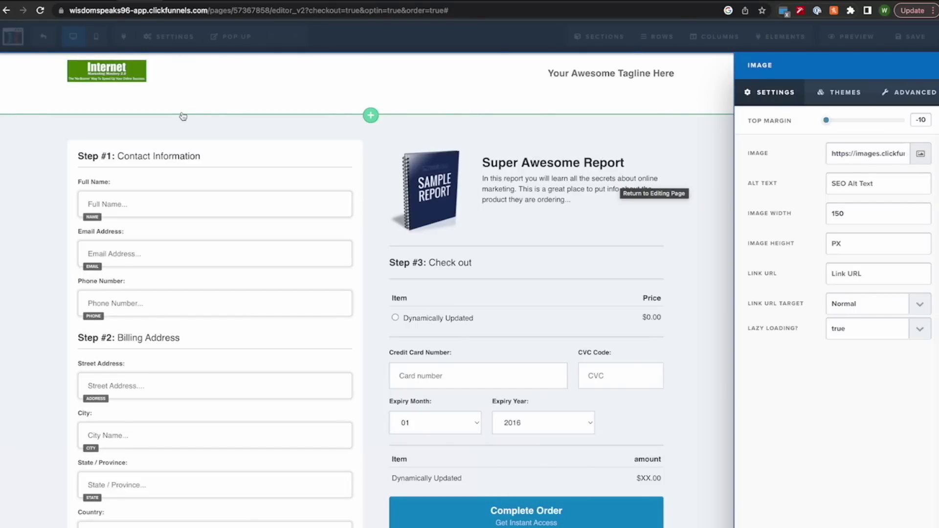
click(858, 217)
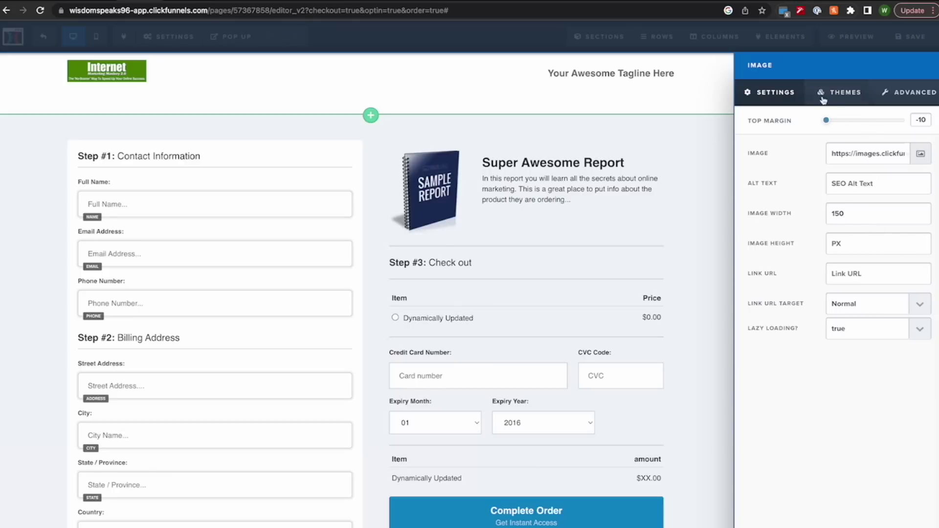
Replace the sample report picture with the Internet Marketing Mastery product bundle image and save the order form.
click(652, 208)
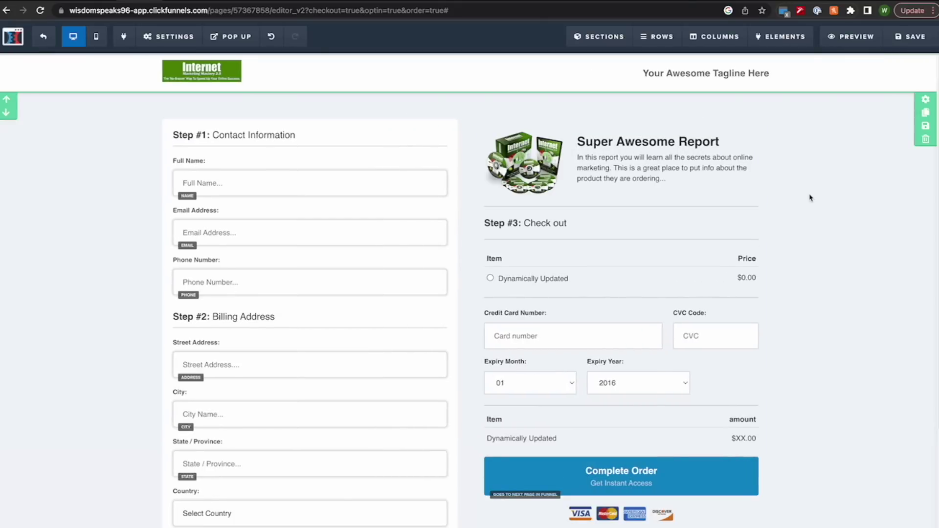
scroll(843, 233, down, 5)
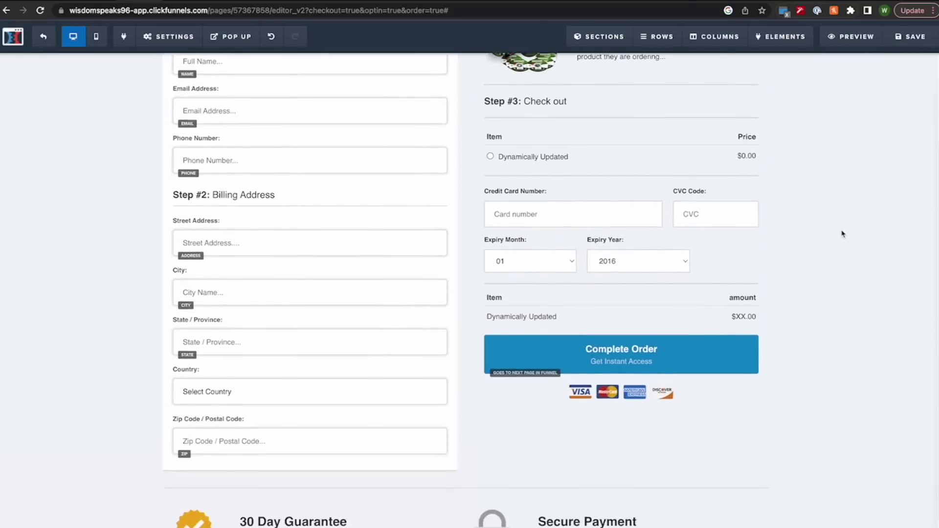
scroll(276, 127, up, 5)
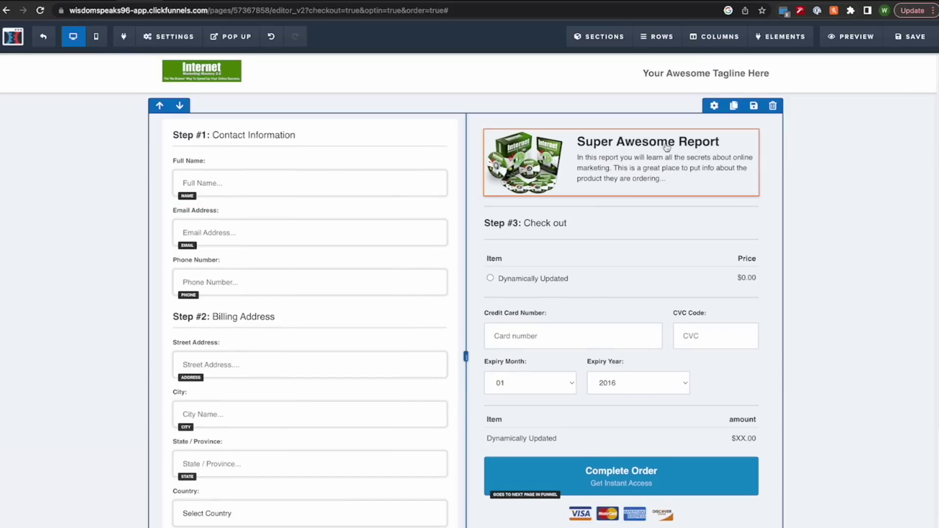
click(657, 171)
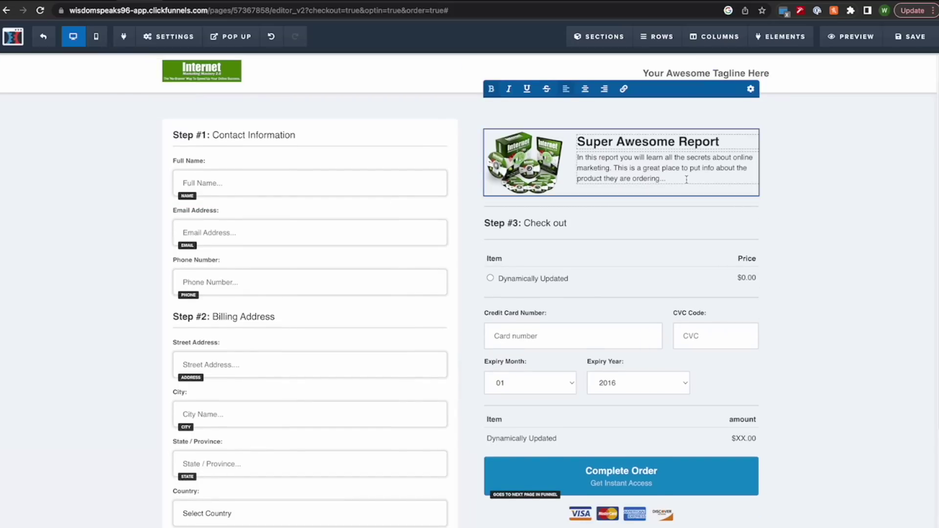
click(911, 36)
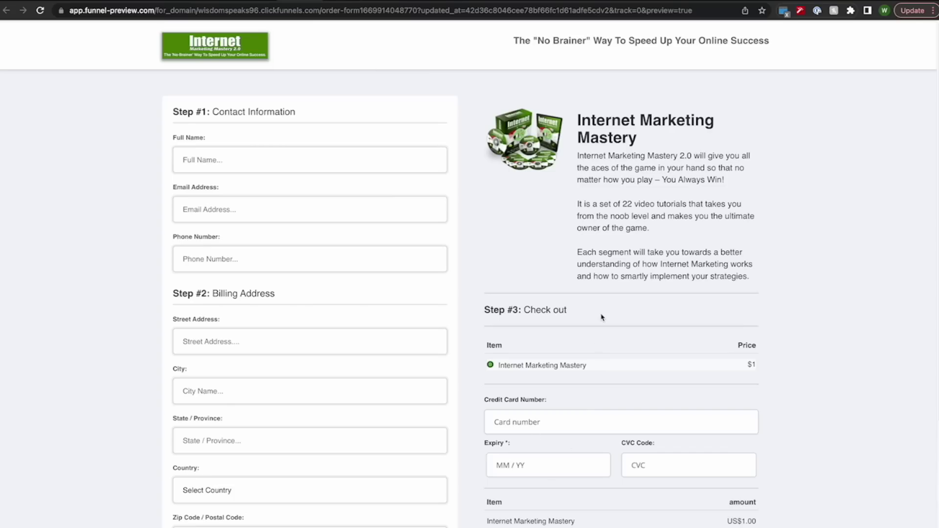
Compare the finished order form preview's checkout section with the finished sales page preview's countdown, training contents and order button.
scroll(602, 317, down, 3)
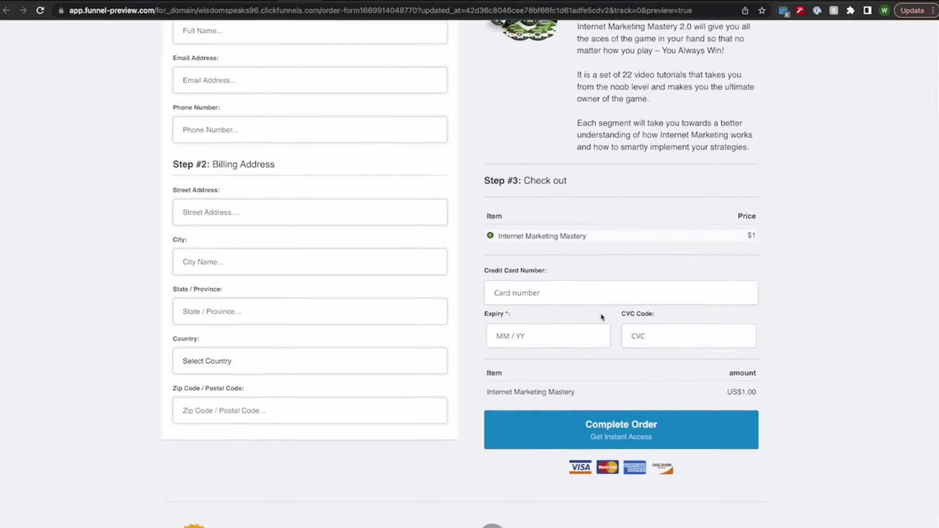
scroll(602, 317, down, 3)
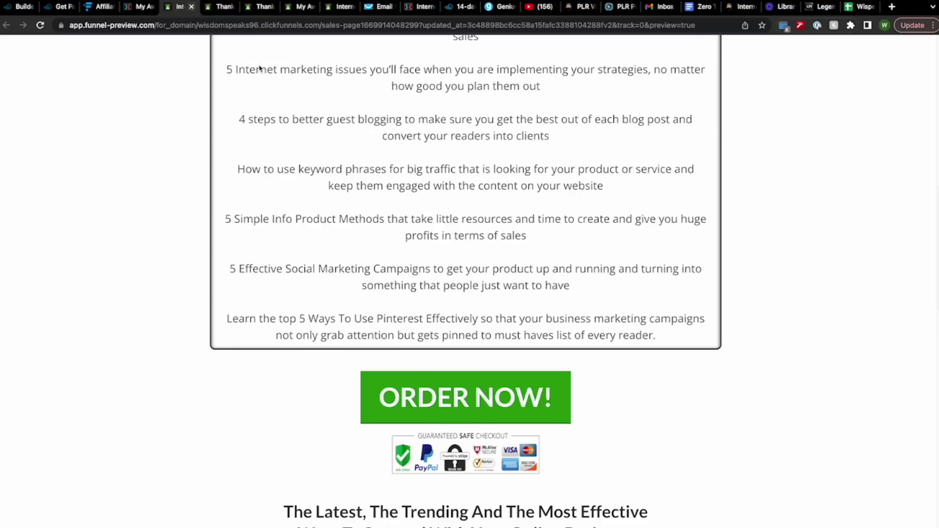
scroll(259, 68, up, 11)
scroll(507, 304, down, 9)
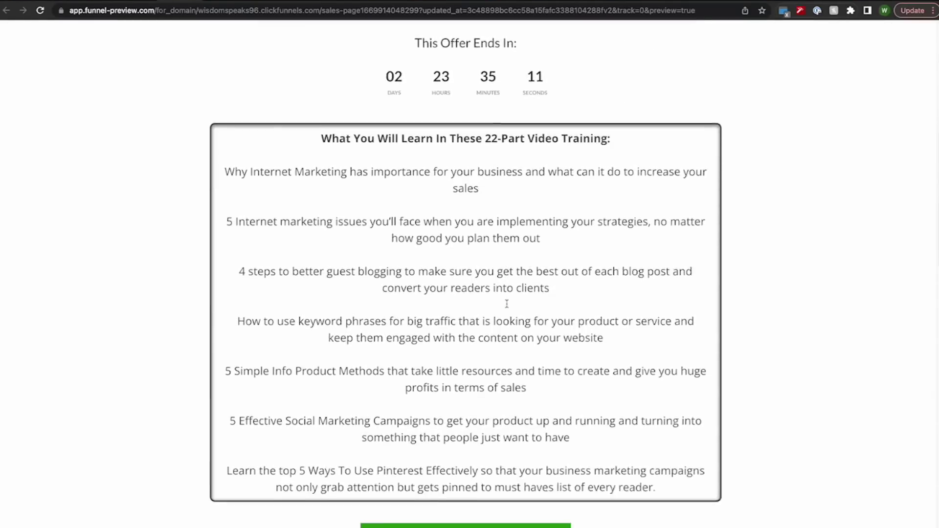
scroll(507, 304, down, 2)
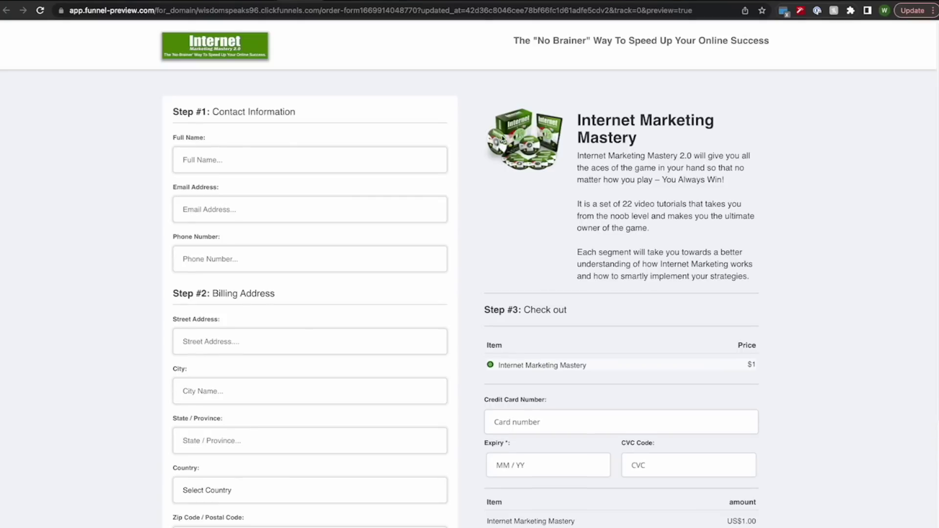
scroll(732, 342, down, 1)
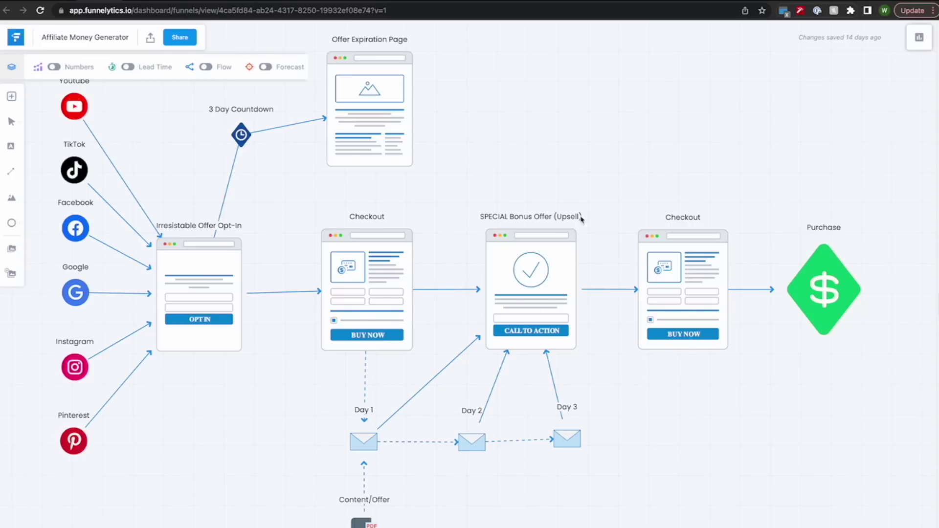
Examine the finished thank you page preview's upgrade headline, Builderall welcome video and "Yes, I want this!" button.
click(263, 1)
scroll(555, 313, down, 3)
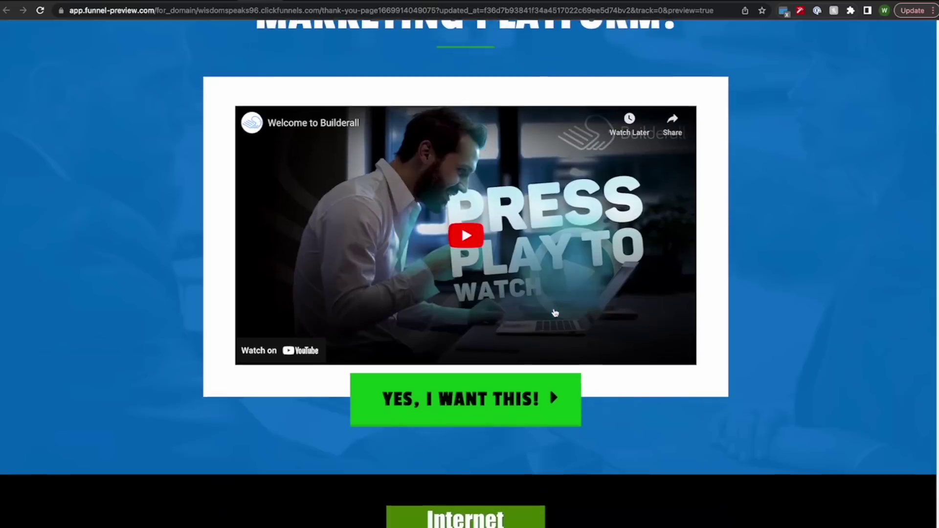
scroll(555, 313, up, 3)
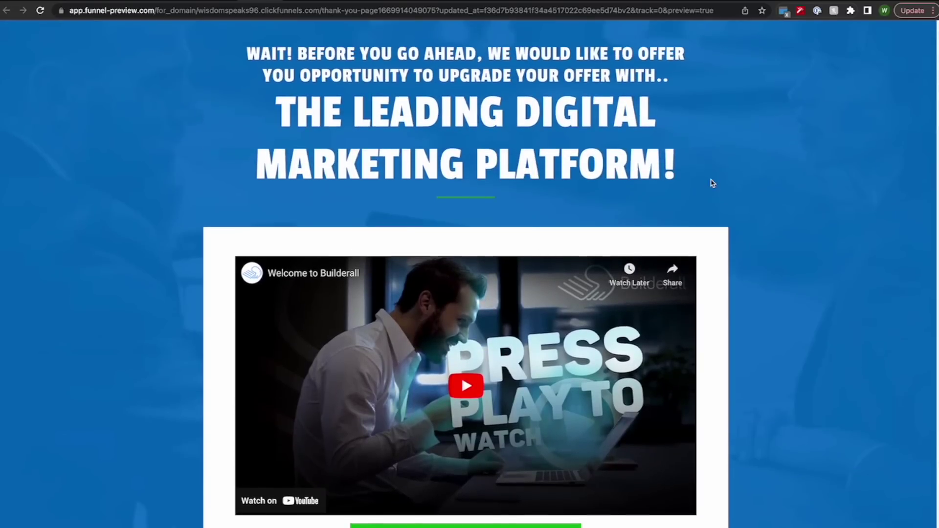
scroll(713, 183, down, 4)
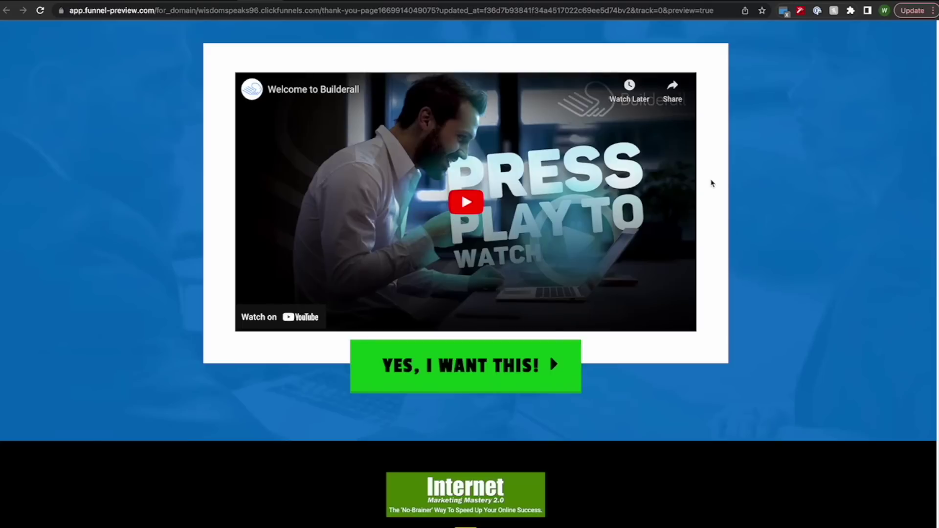
scroll(713, 183, up, 4)
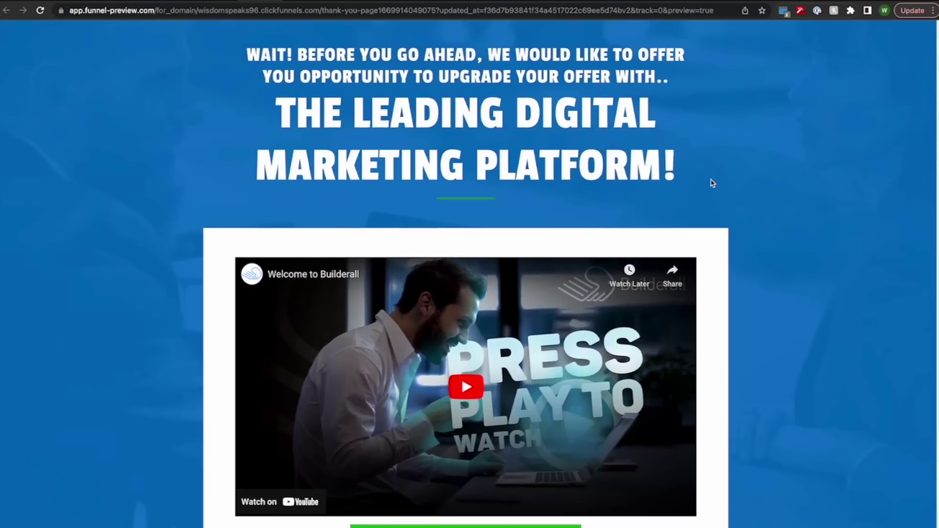
scroll(589, 405, down, 4)
scroll(588, 405, up, 4)
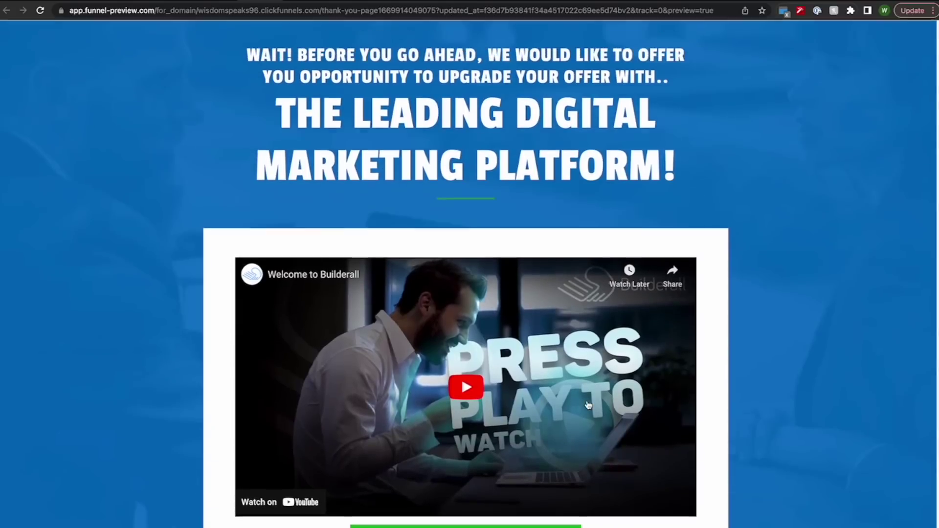
scroll(492, 509, down, 4)
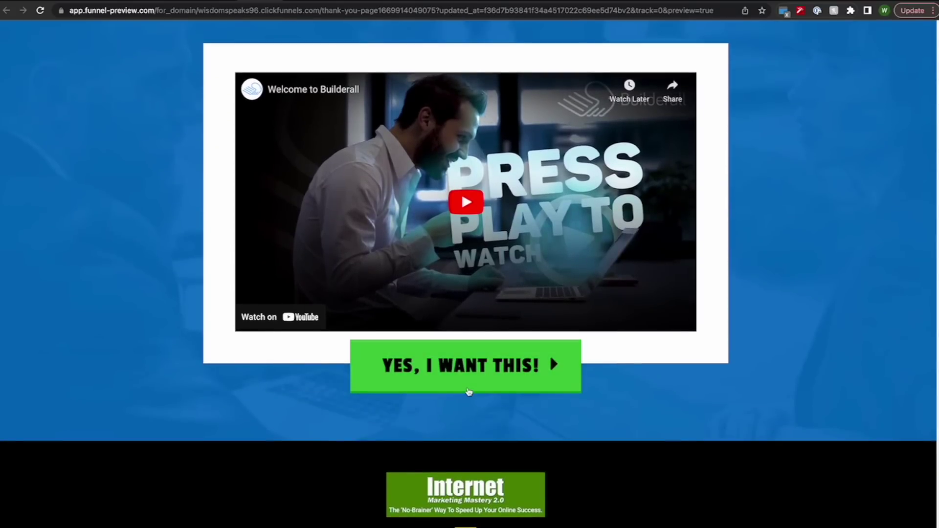
scroll(469, 391, up, 1)
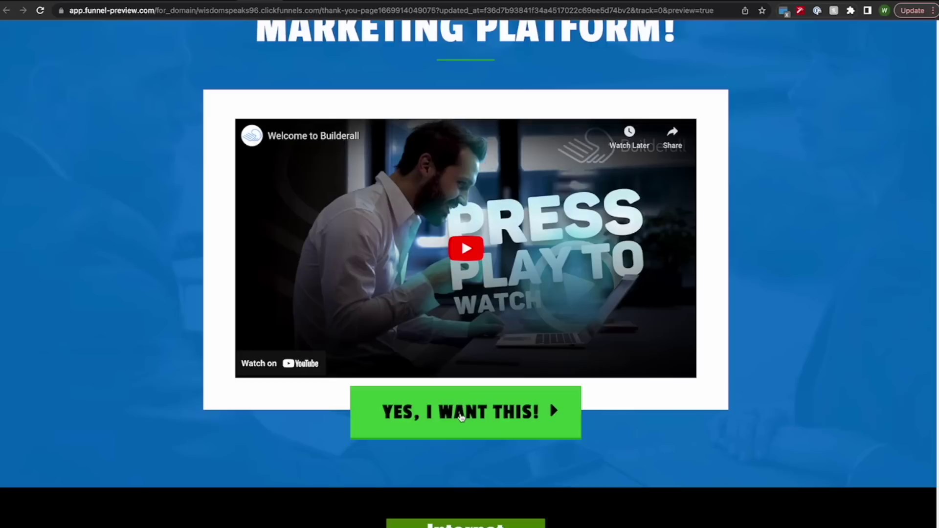
Follow the upsell button to Builderall's 14-day trial sign-up page and look over its name and email fields.
click(449, 424)
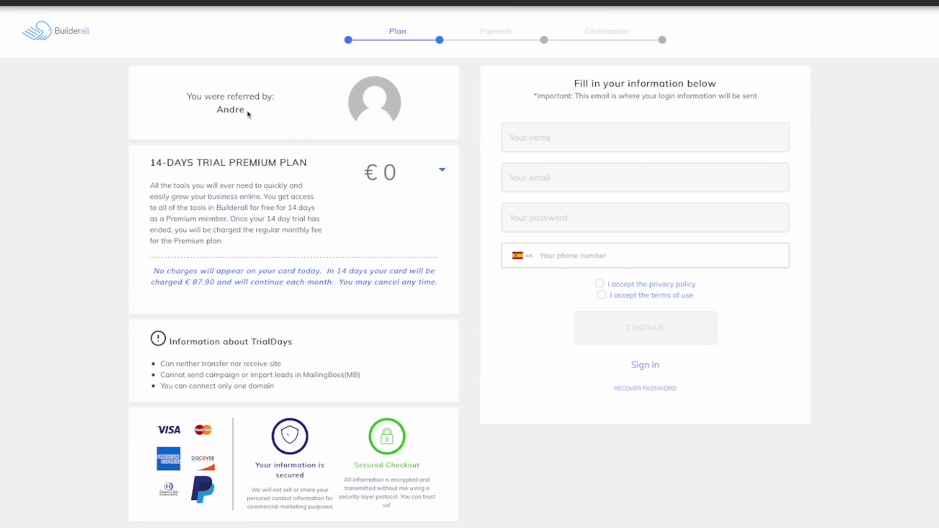
click(541, 138)
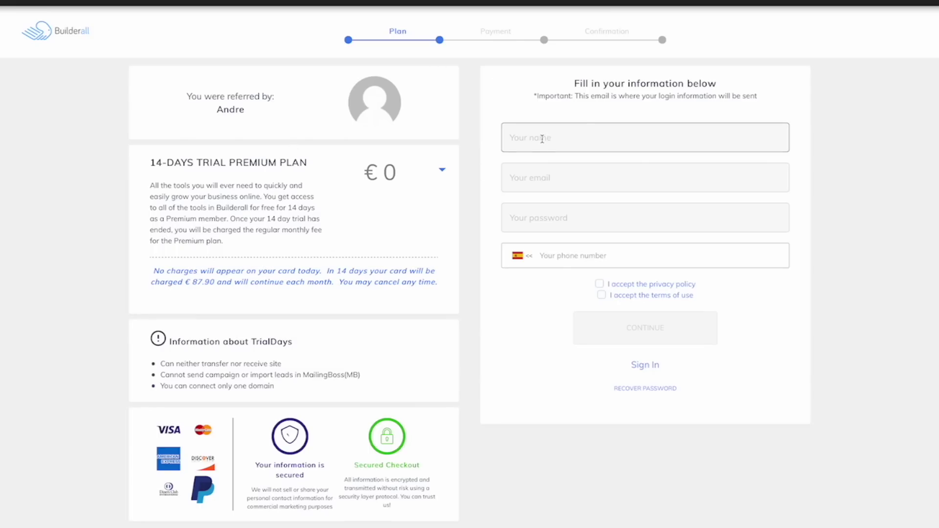
click(544, 167)
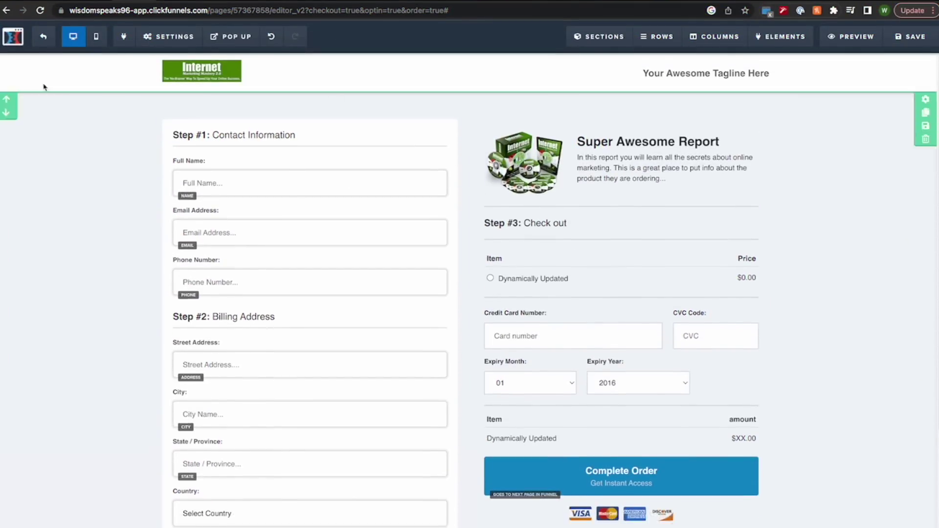
Return to the thank you page preview and look over the Builderall video and its call-to-action button again.
click(244, 9)
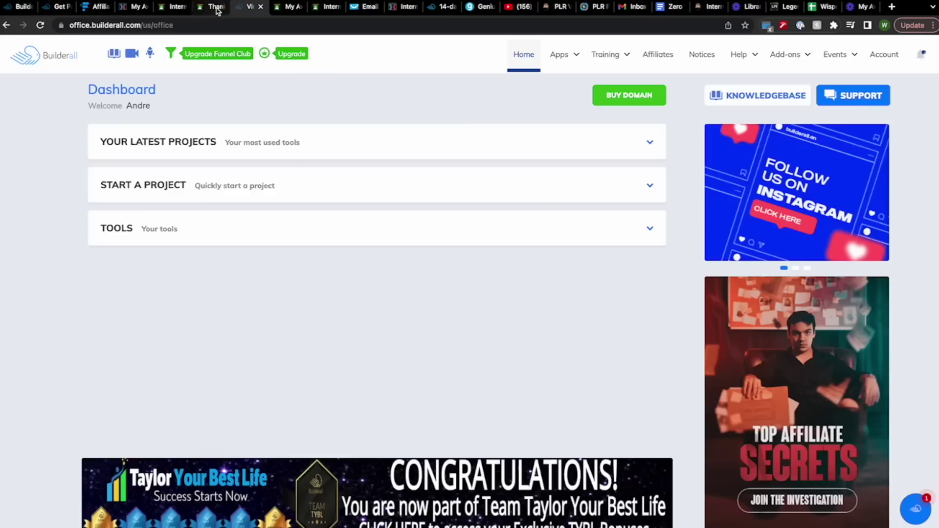
click(213, 7)
scroll(435, 343, down, 4)
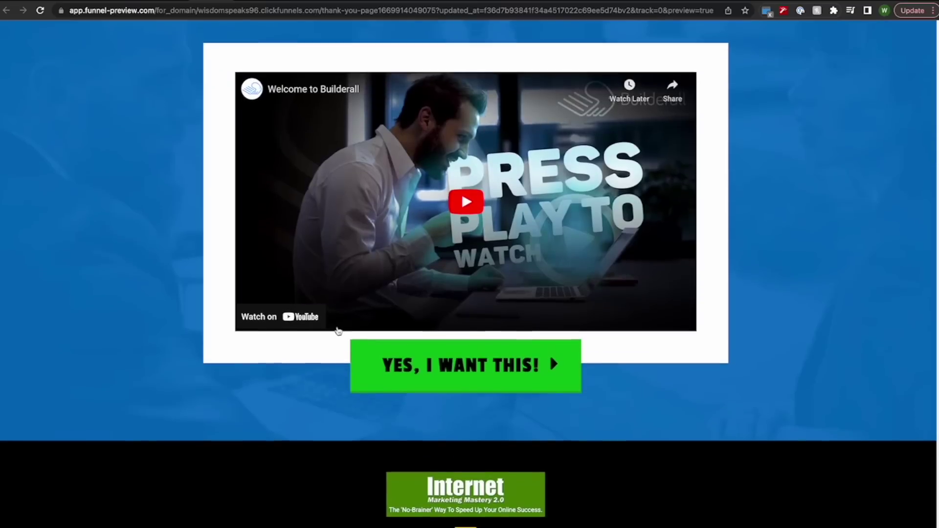
scroll(407, 301, up, 3)
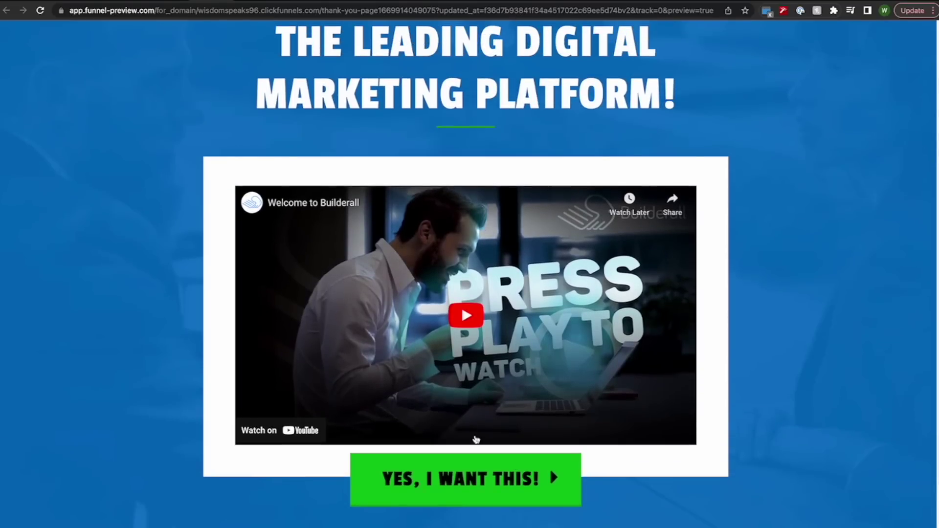
click(508, 499)
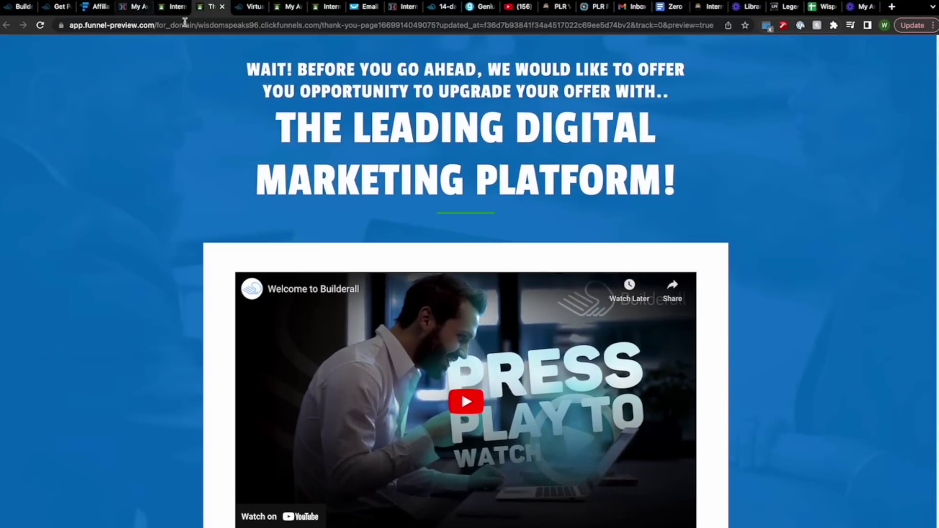
Return to the finished affiliate funnel's steps and open the Order Form's product list.
click(177, 7)
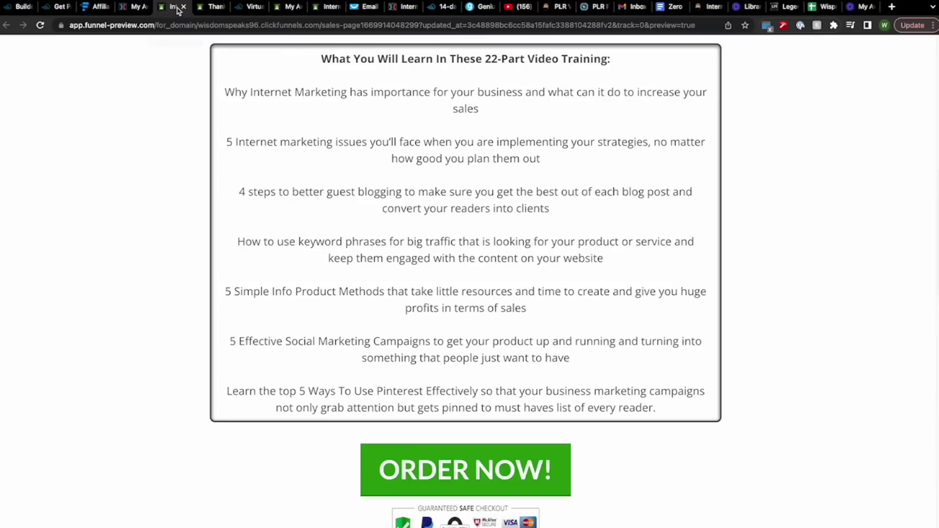
click(130, 7)
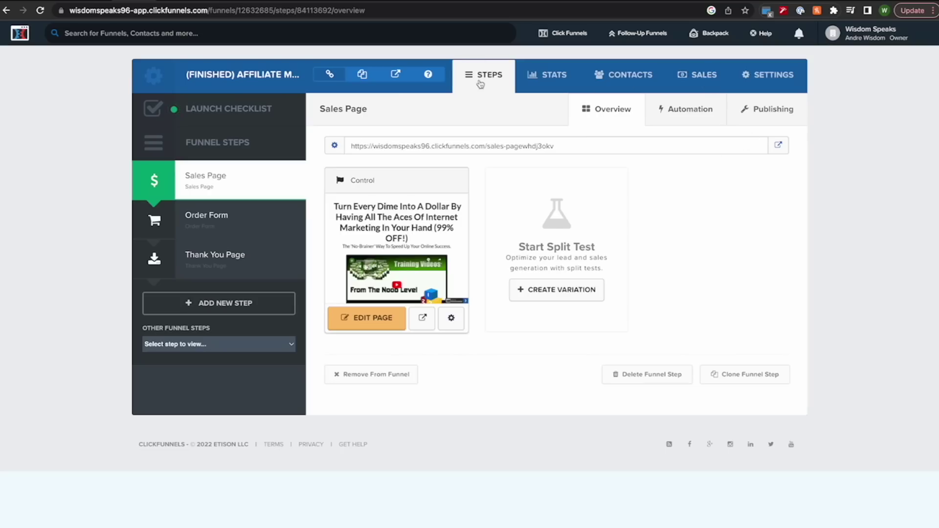
click(244, 227)
click(695, 110)
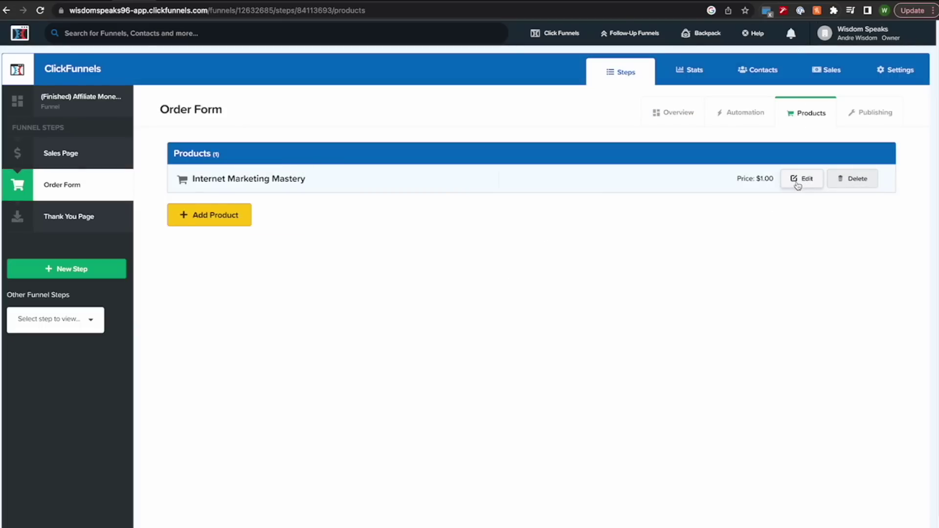
Open the Internet Marketing Mastery product for editing and review its payment options and product details.
click(804, 184)
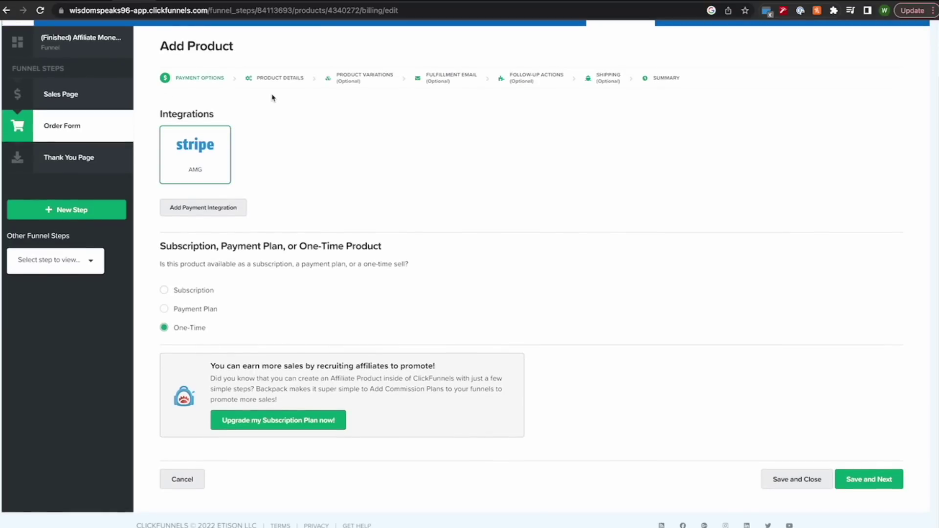
click(274, 79)
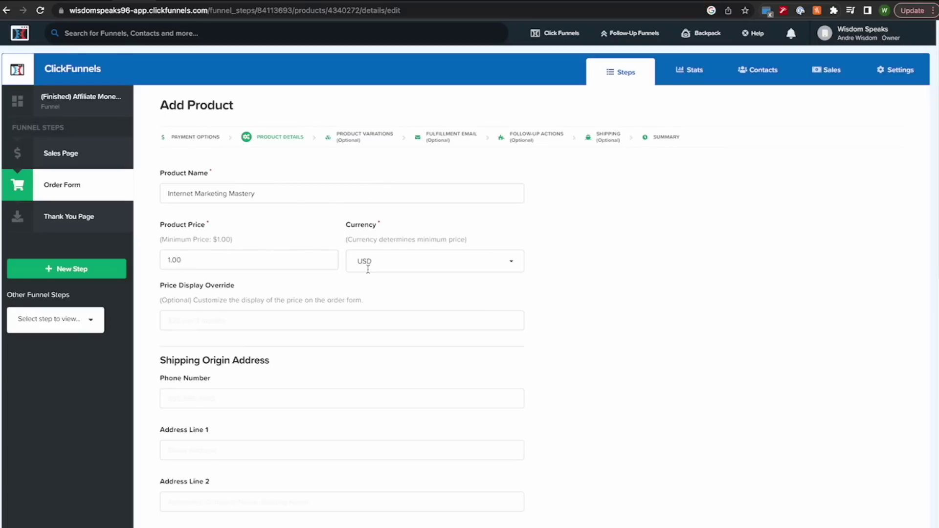
scroll(228, 186, down, 2)
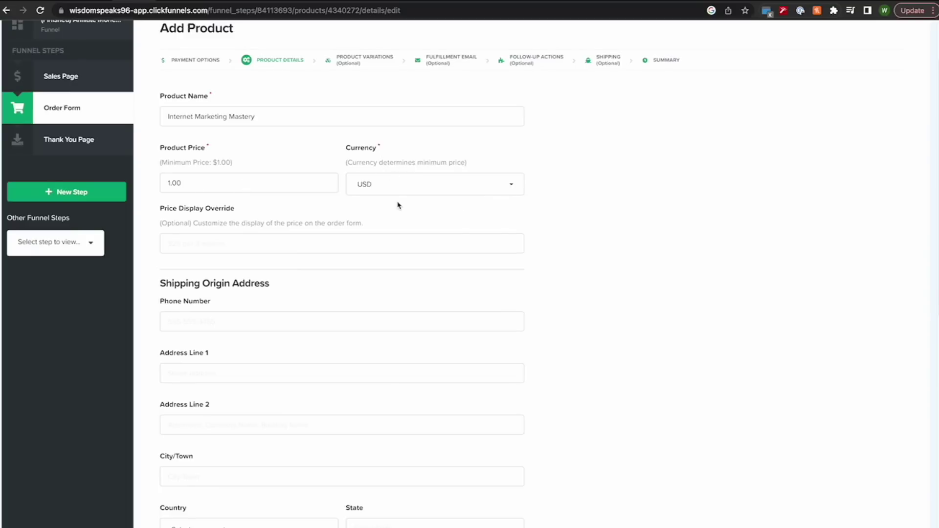
Go through the product's shipping origin, description, bump and inventory fields, and save the product details to continue to variations.
scroll(389, 243, down, 1)
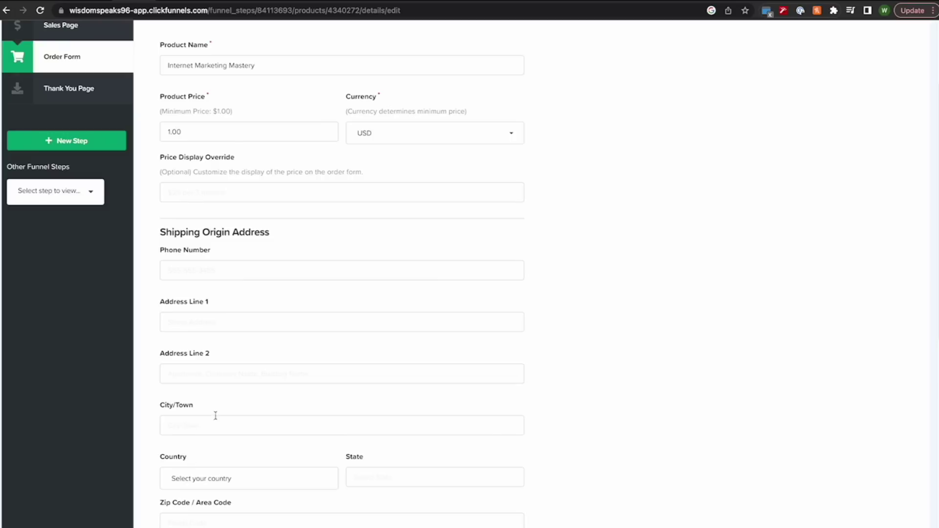
scroll(625, 476, down, 10)
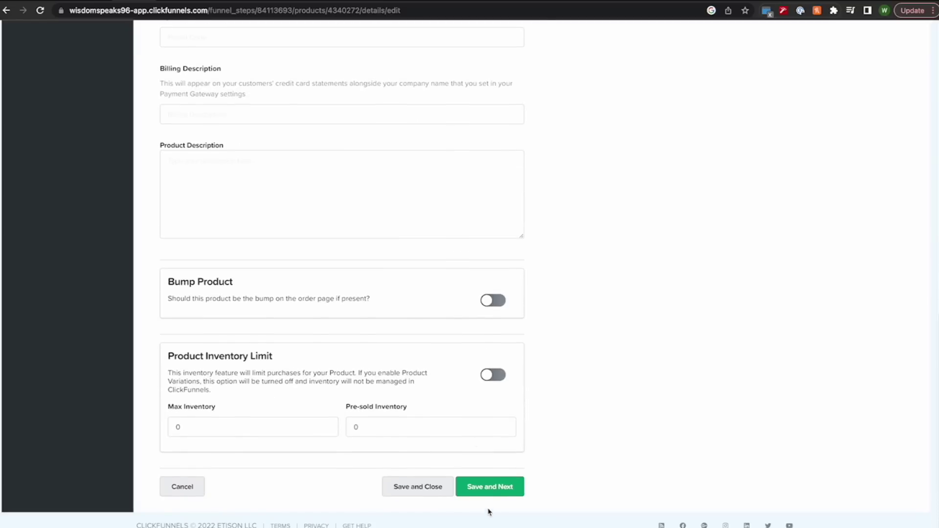
click(489, 486)
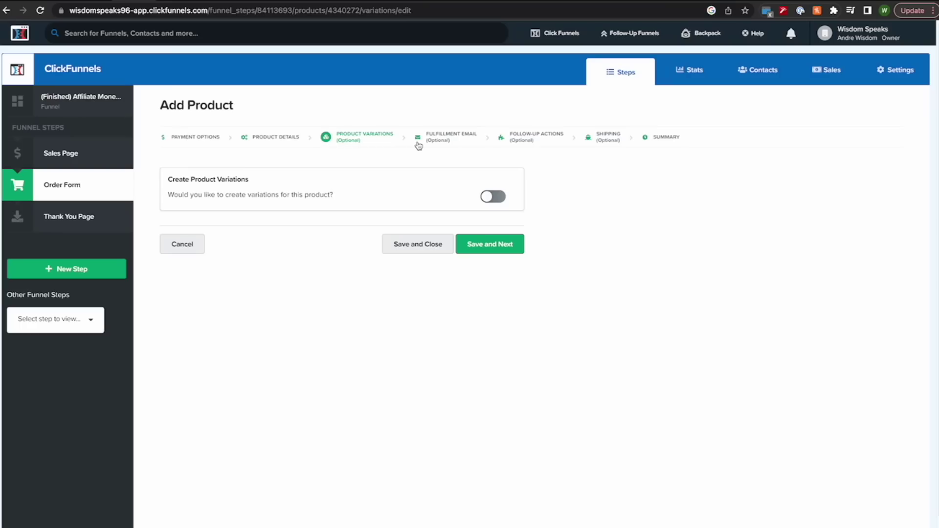
Review the product's fulfillment email, follow-up action and shipping settings, and open its summary.
click(442, 139)
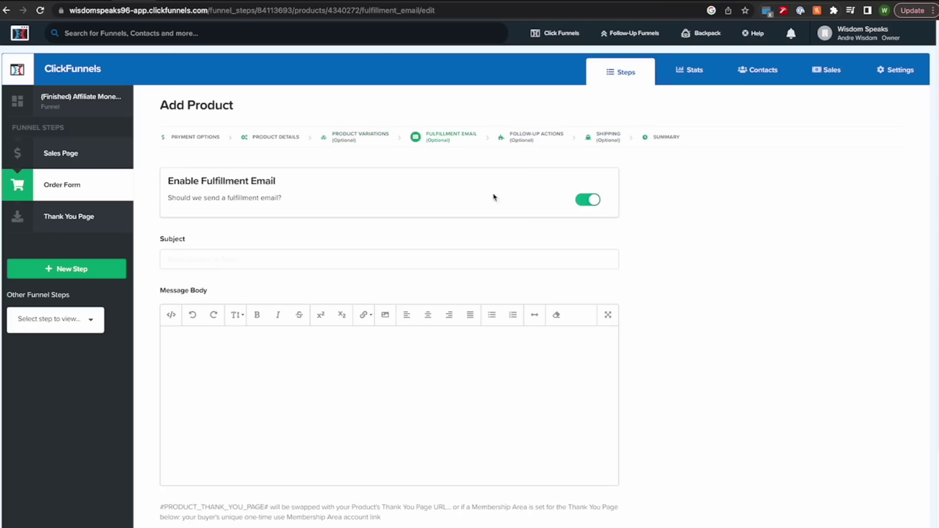
scroll(489, 251, down, 3)
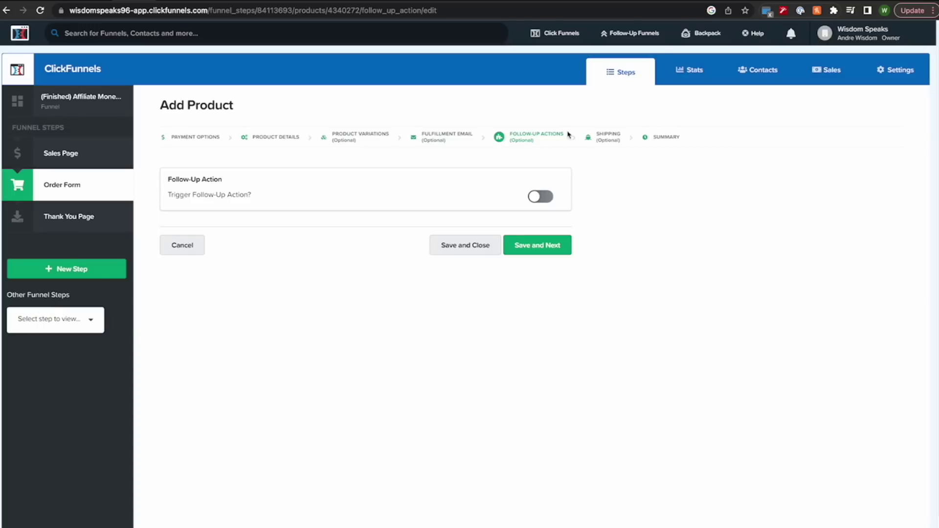
click(606, 139)
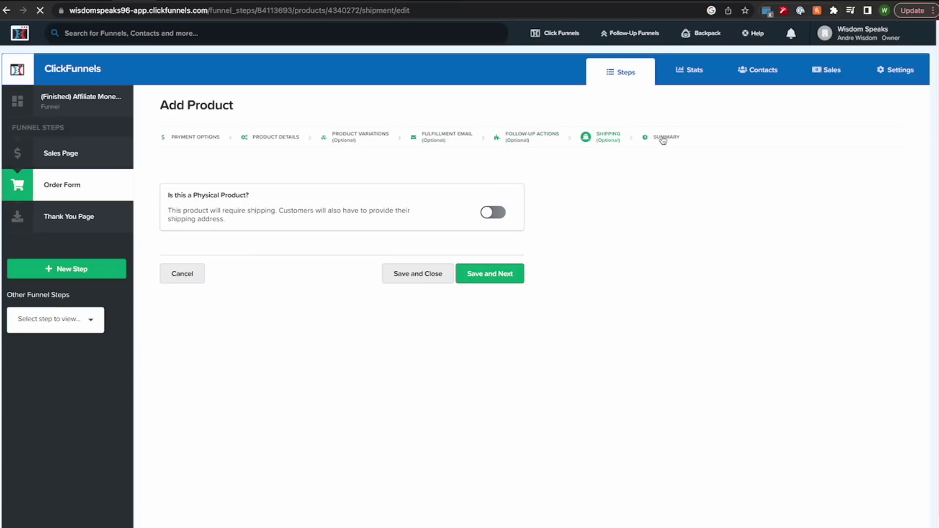
click(663, 139)
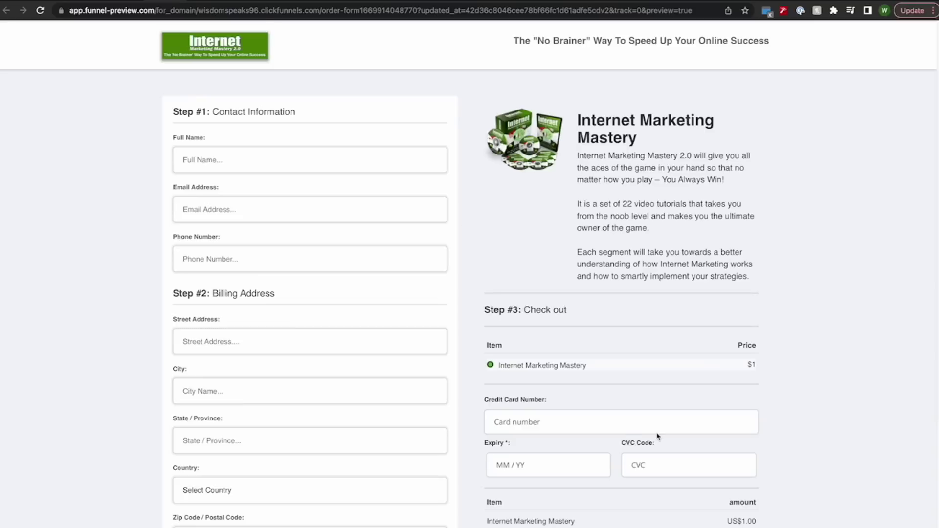
Look over the order form preview from the contact and billing fields to the checkout item and order button.
scroll(658, 436, down, 3)
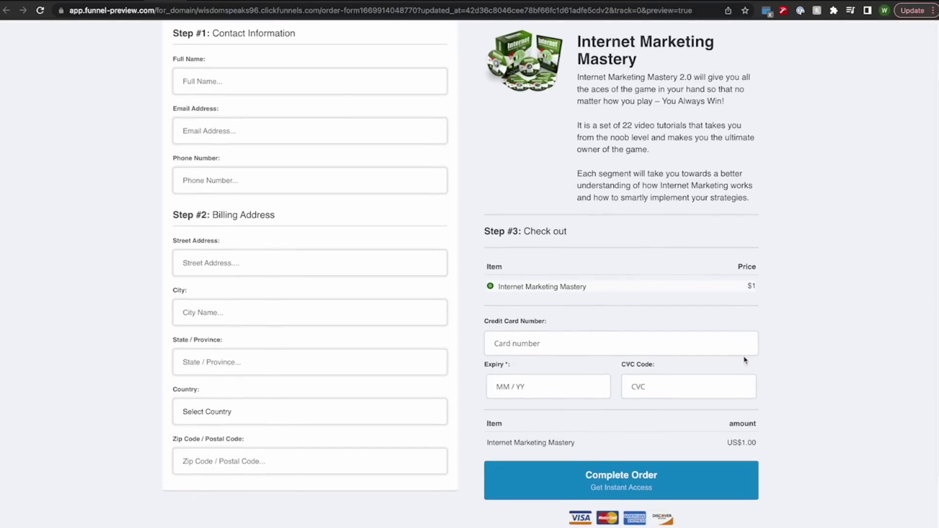
scroll(588, 477, up, 3)
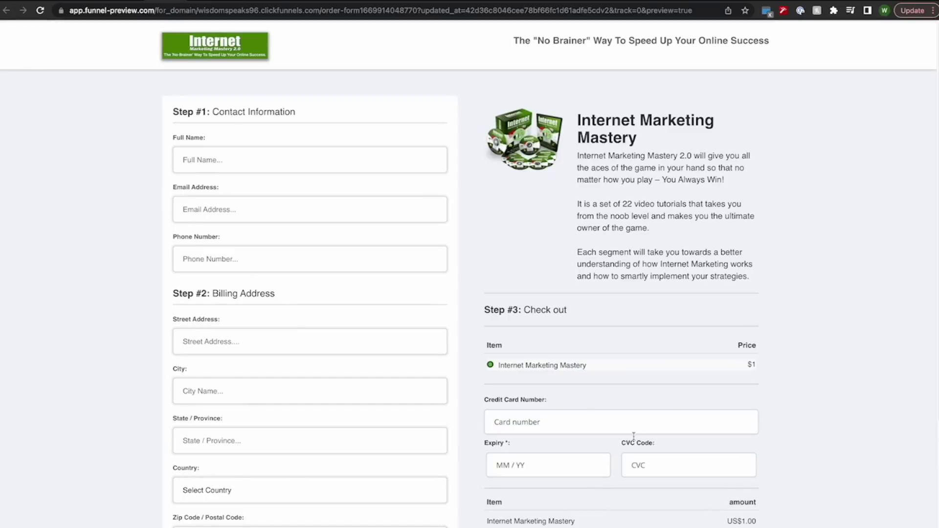
scroll(568, 321, down, 5)
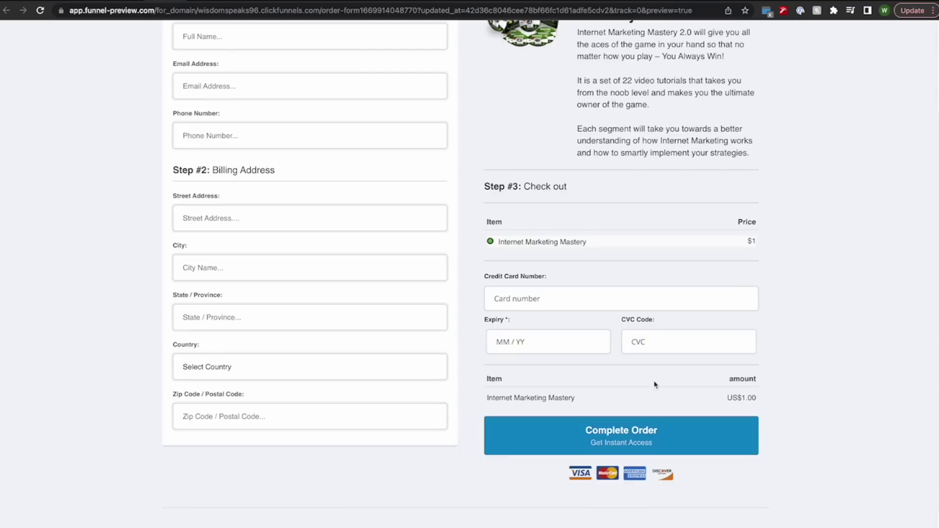
scroll(662, 357, up, 5)
scroll(592, 447, down, 5)
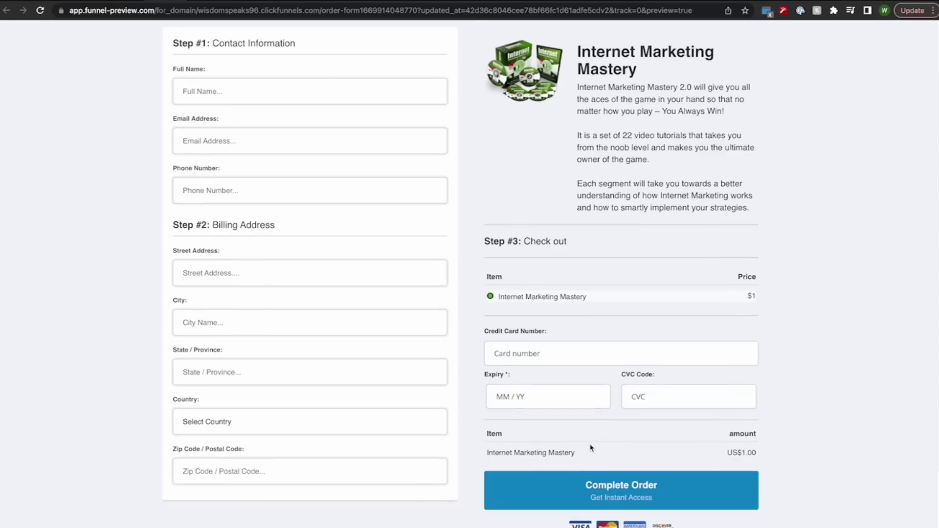
scroll(592, 447, up, 5)
Open the finished funnel's Thank You Page in the editor and look over its headline, video and call-to-action button.
mouse_move(156, 2)
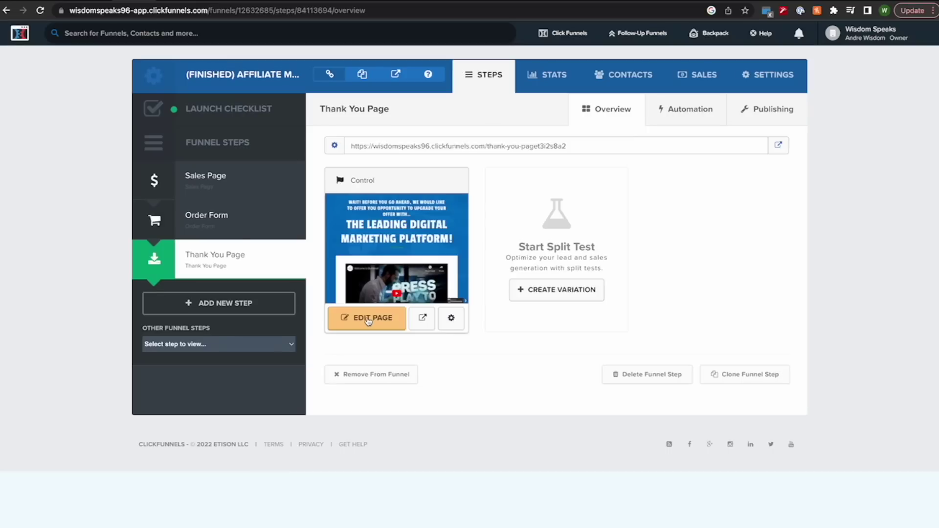
click(367, 325)
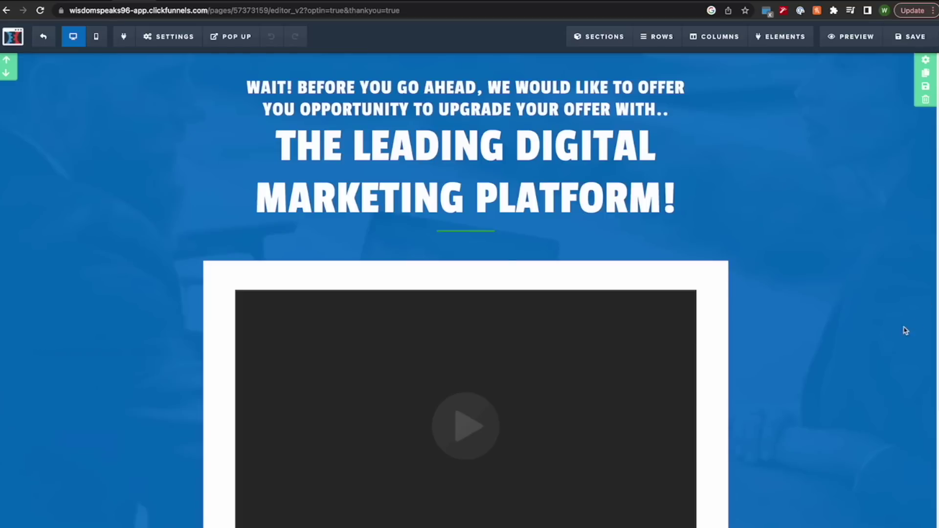
scroll(849, 294, down, 3)
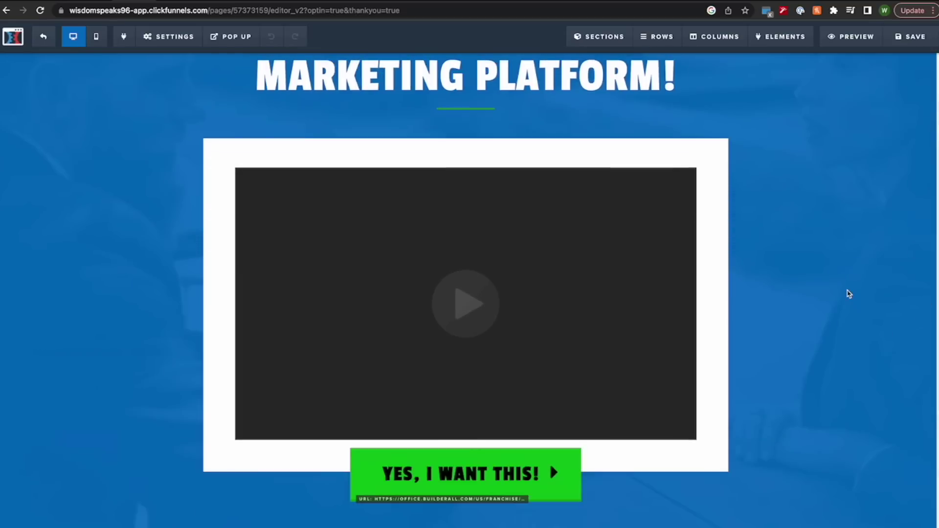
scroll(849, 294, up, 3)
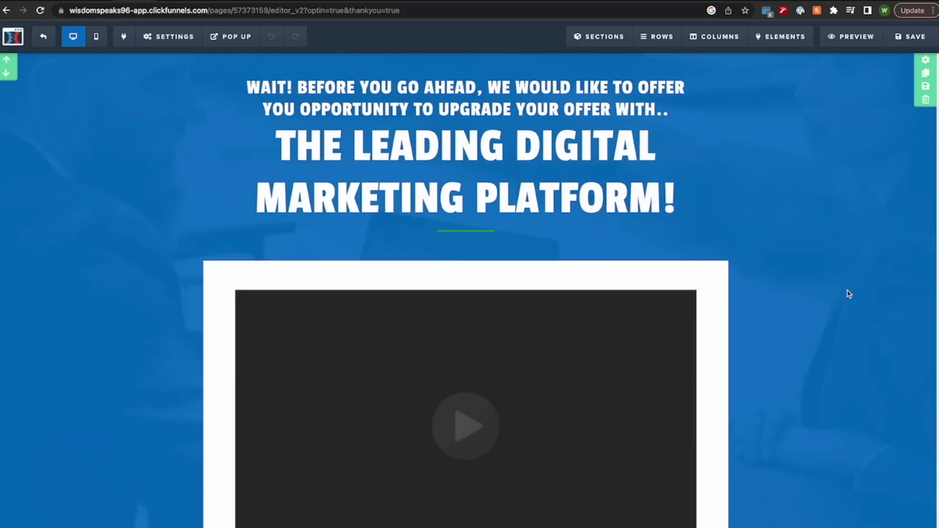
scroll(589, 318, down, 3)
scroll(586, 381, down, 2)
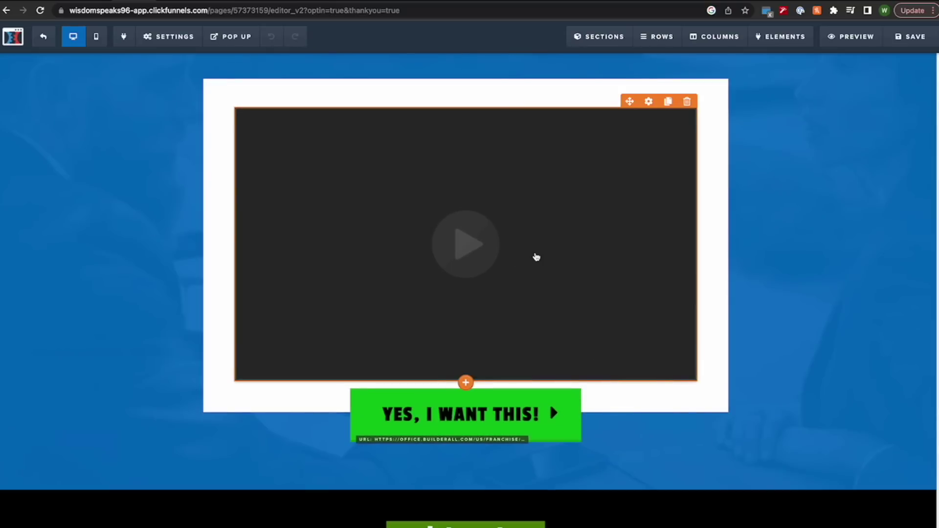
Search YouTube for "welcome to builderall" and open the Builderall video.
text(builde)
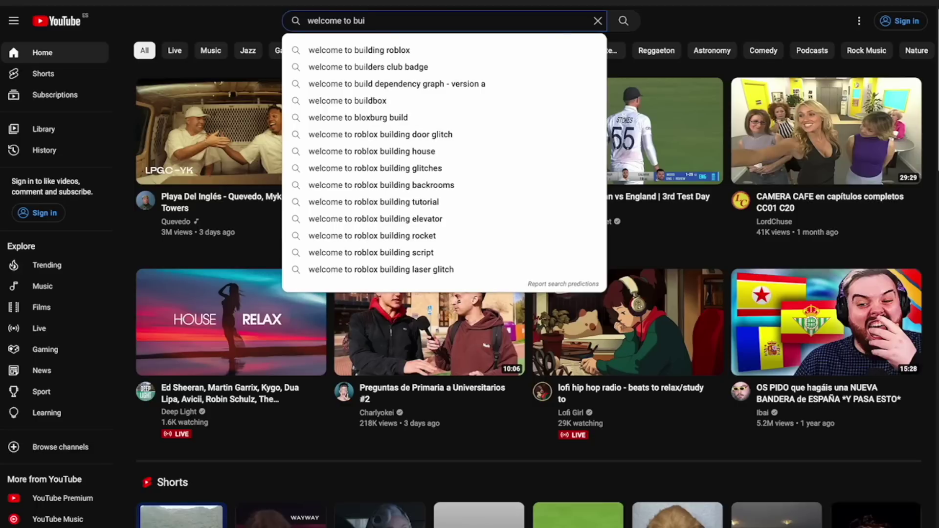
text(rall)
key(Return)
click(443, 83)
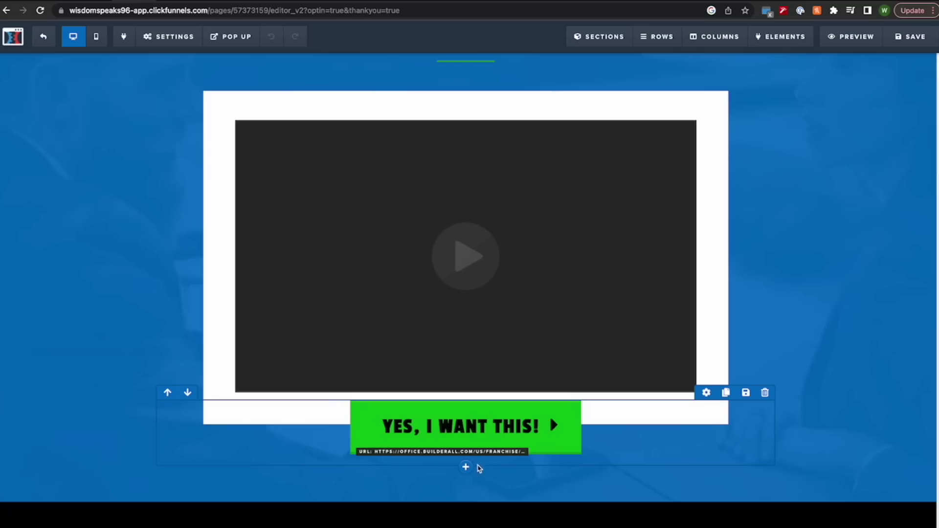
Open the "Yes, I want this!" button's action settings and check the Builderall affiliate link set as its website URL.
click(478, 434)
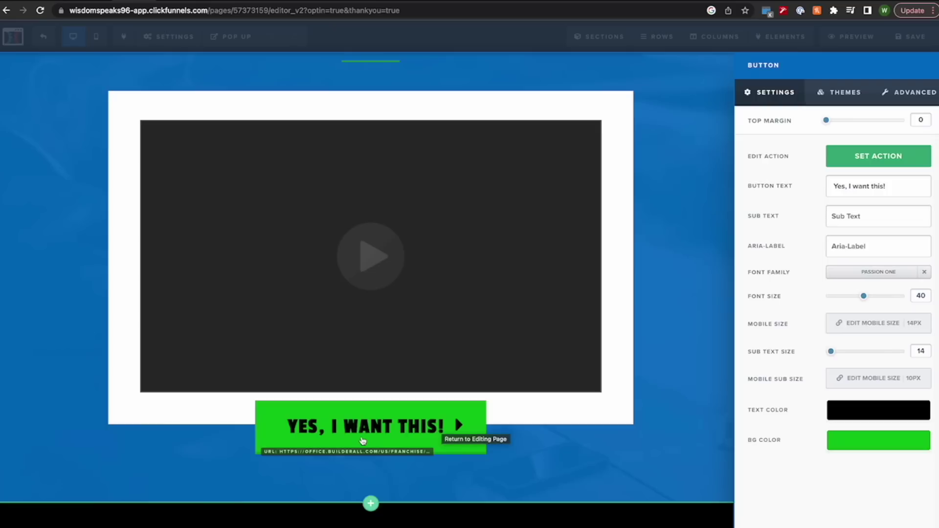
click(900, 160)
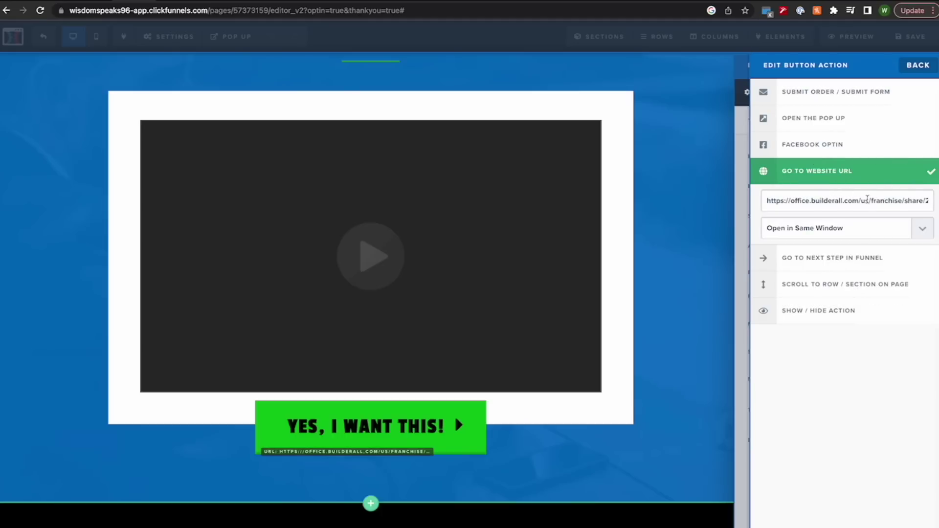
drag(765, 201, 929, 201)
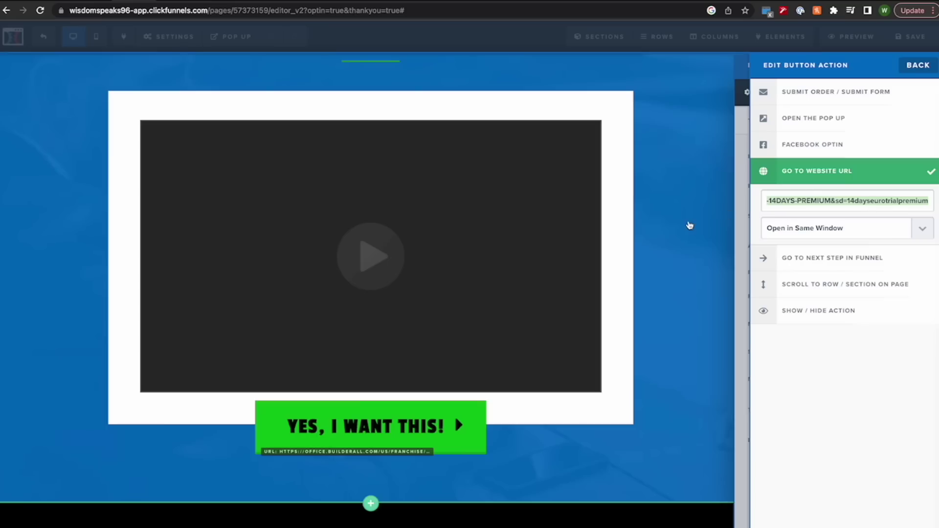
click(689, 225)
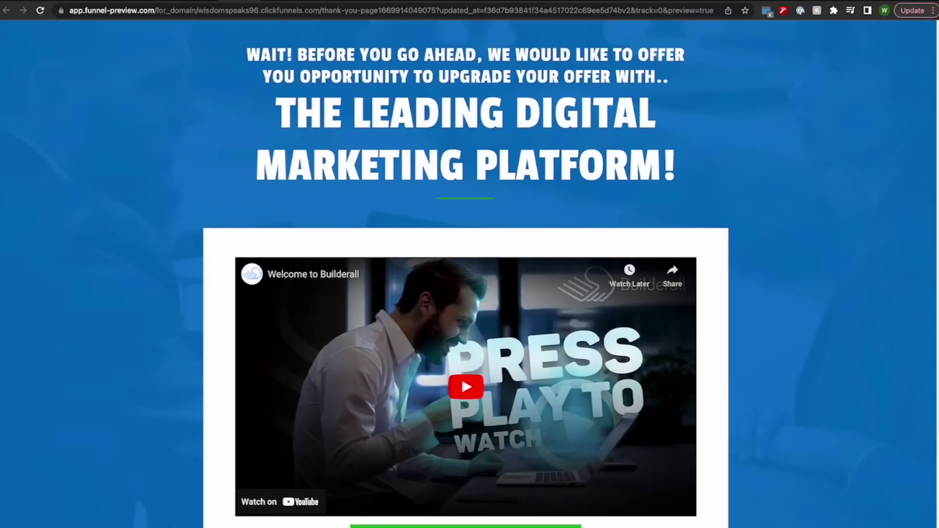
Look over the thank you page preview and follow its "Yes, I want this!" button to Builderall's trial sign-up page.
scroll(903, 308, down, 3)
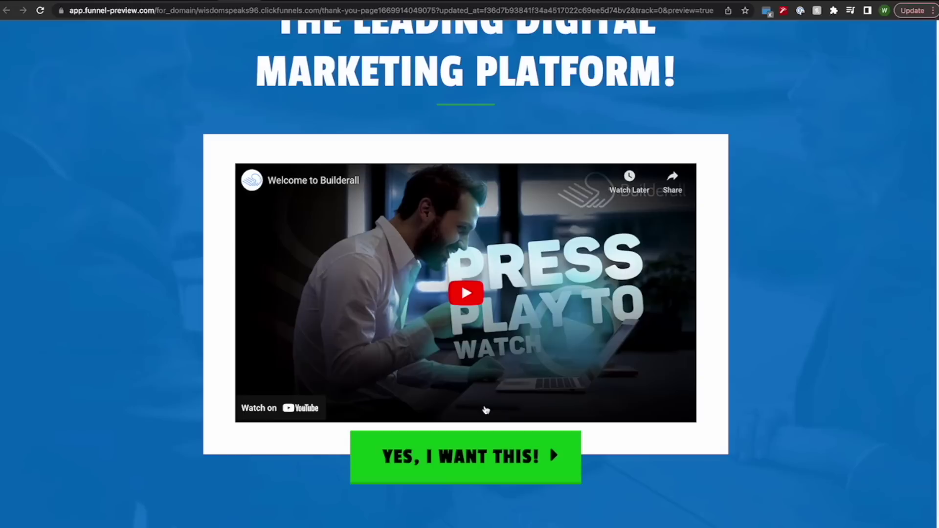
click(468, 461)
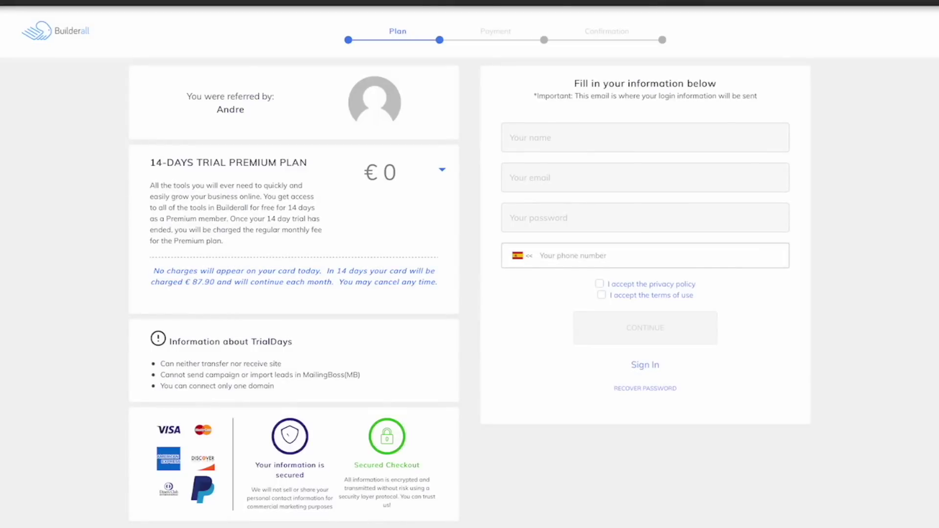